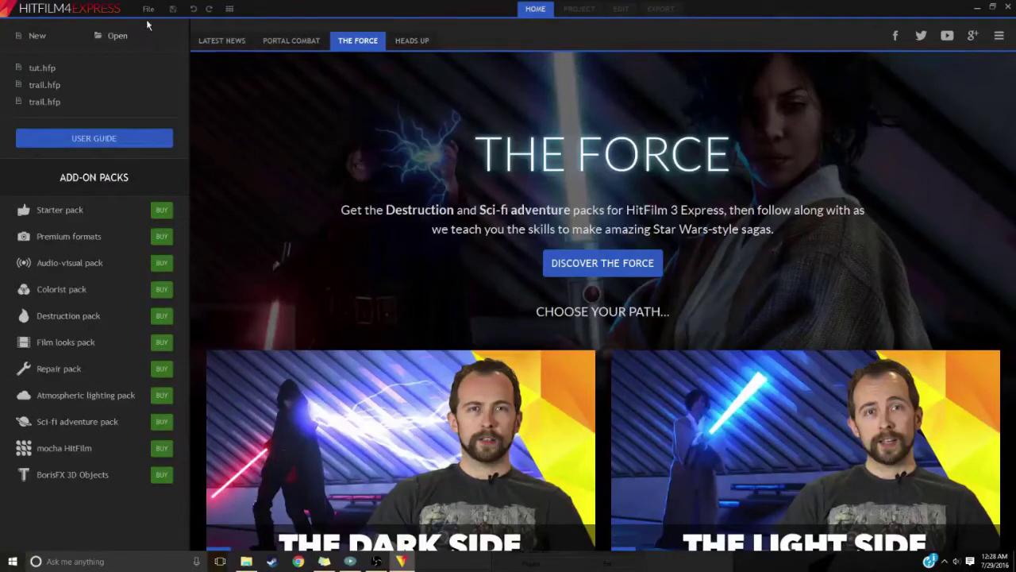
# Create a new project from the 1080p Full HD @ 30 fps template and start editing
pyautogui.click(37, 40)
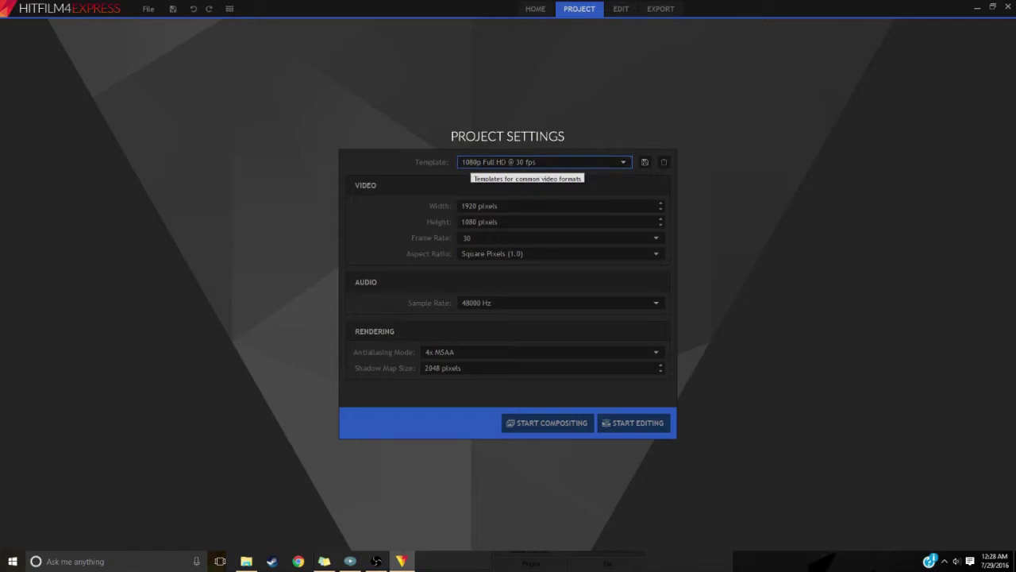
pyautogui.click(664, 429)
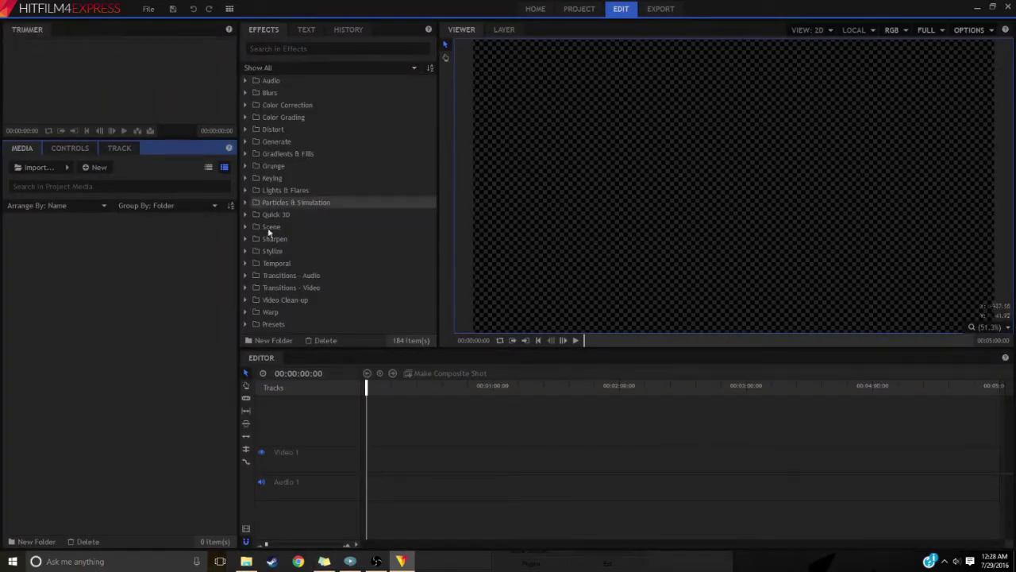
# Glance at the workspace layout options and File Explorer, closing both without changes
pyautogui.click(229, 9)
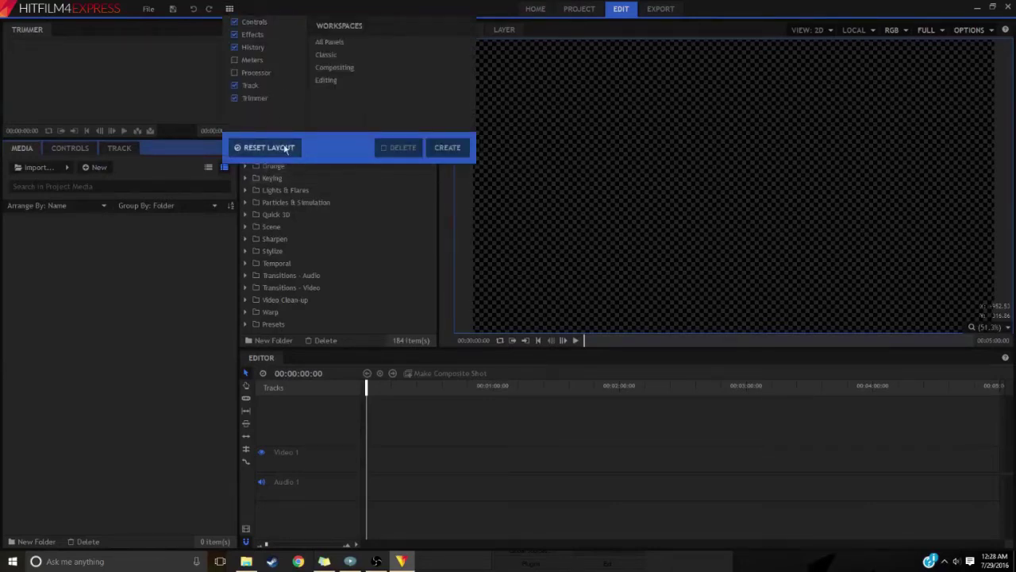
pyautogui.click(465, 346)
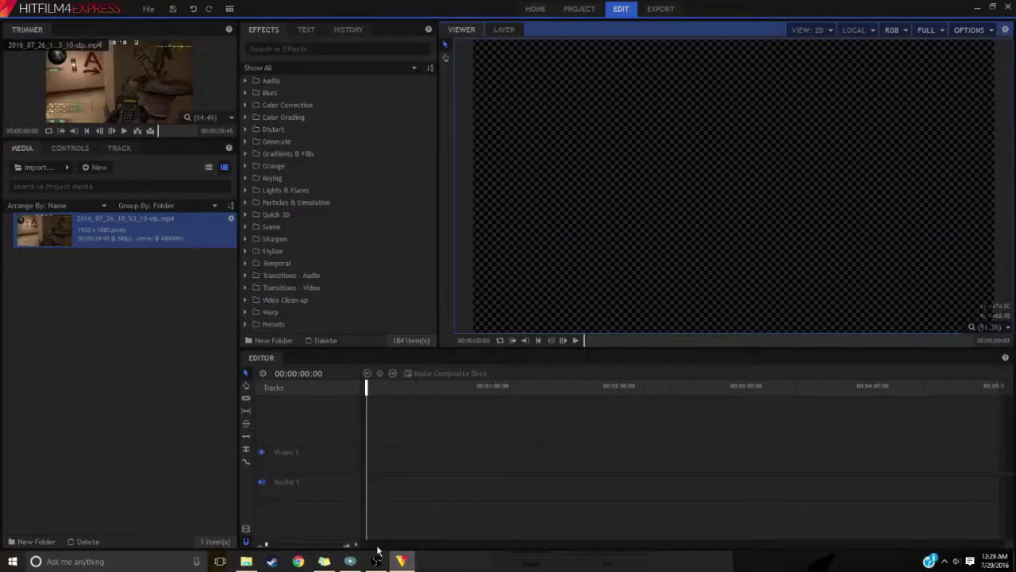
pyautogui.click(246, 562)
pyautogui.moveTo(656, 153); pyautogui.dragTo(397, 153)
pyautogui.click(957, 152)
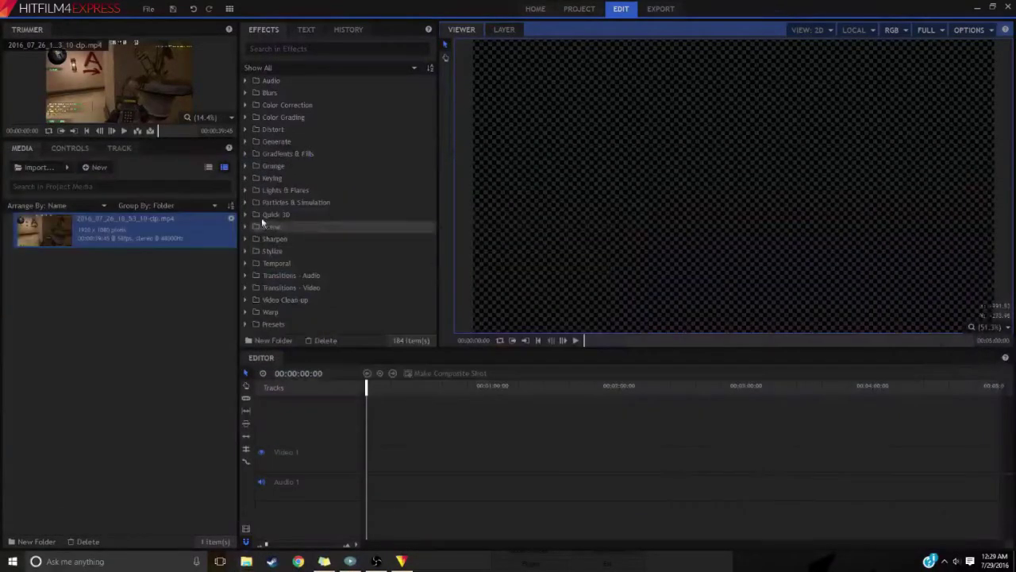
# Place 2016_07_26_18_53_10-clp.mp4 at the start of Video 1 and match the sequence settings to it
pyautogui.click(127, 129)
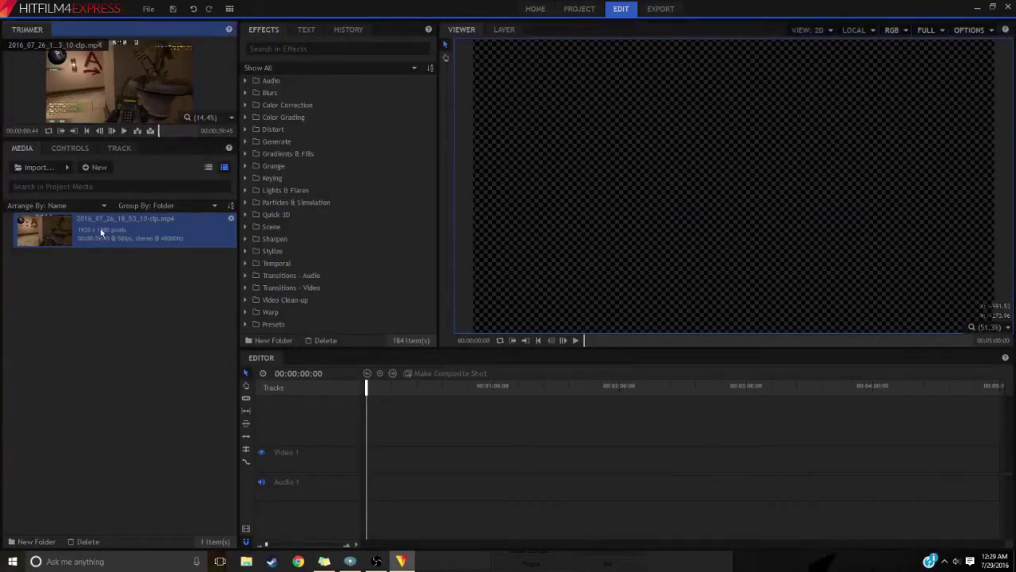
pyautogui.moveTo(101, 232); pyautogui.dragTo(296, 464)
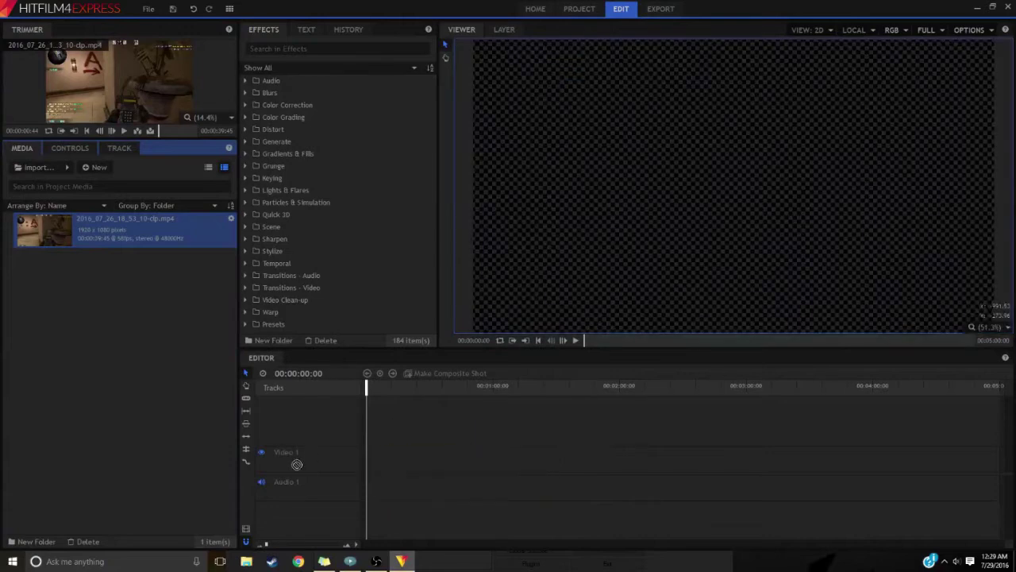
pyautogui.moveTo(389, 474); pyautogui.dragTo(368, 473)
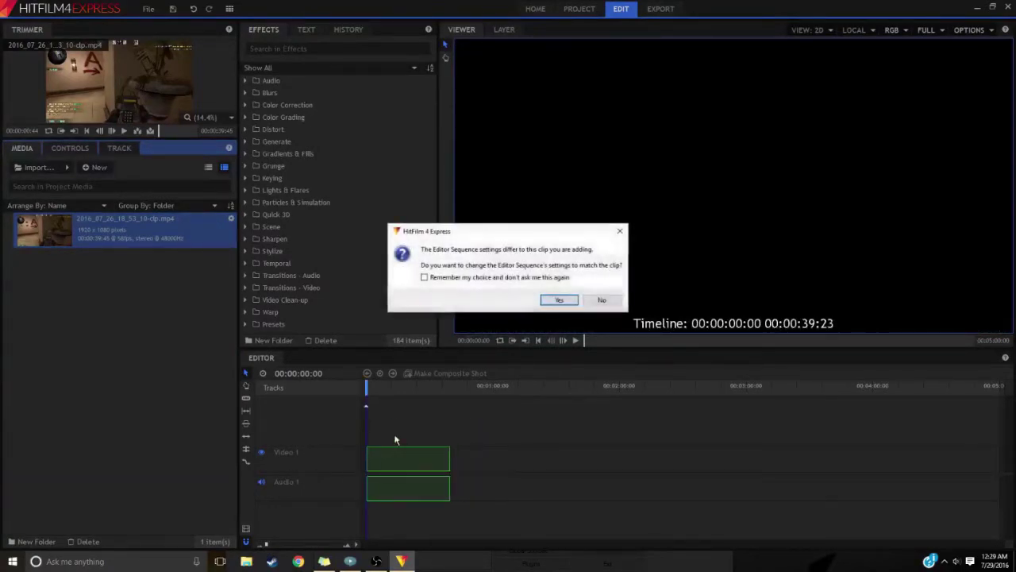
pyautogui.click(556, 303)
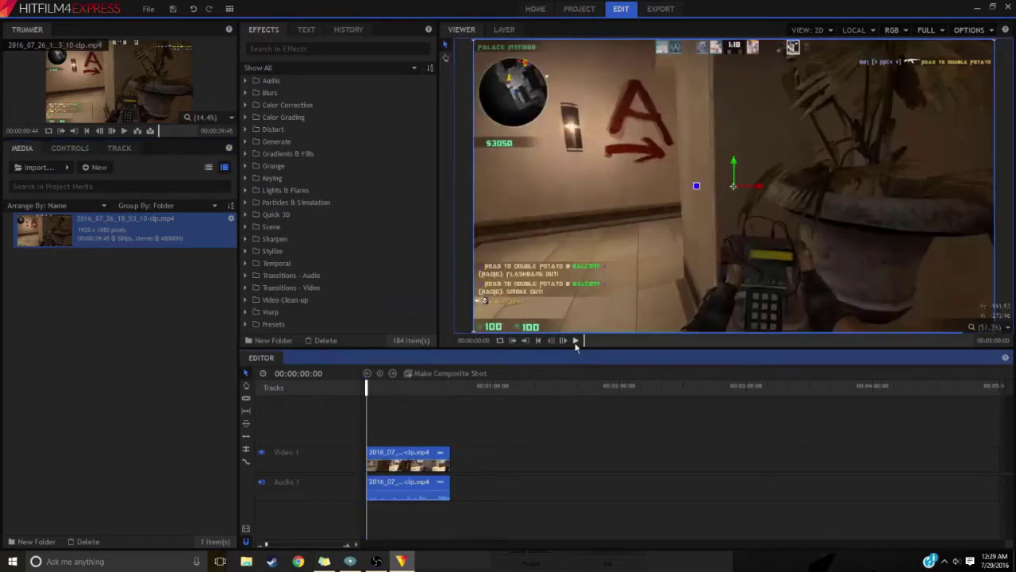
# Play back and stop the gameplay timeline, then open a new Chrome window on Google
pyautogui.click(575, 341)
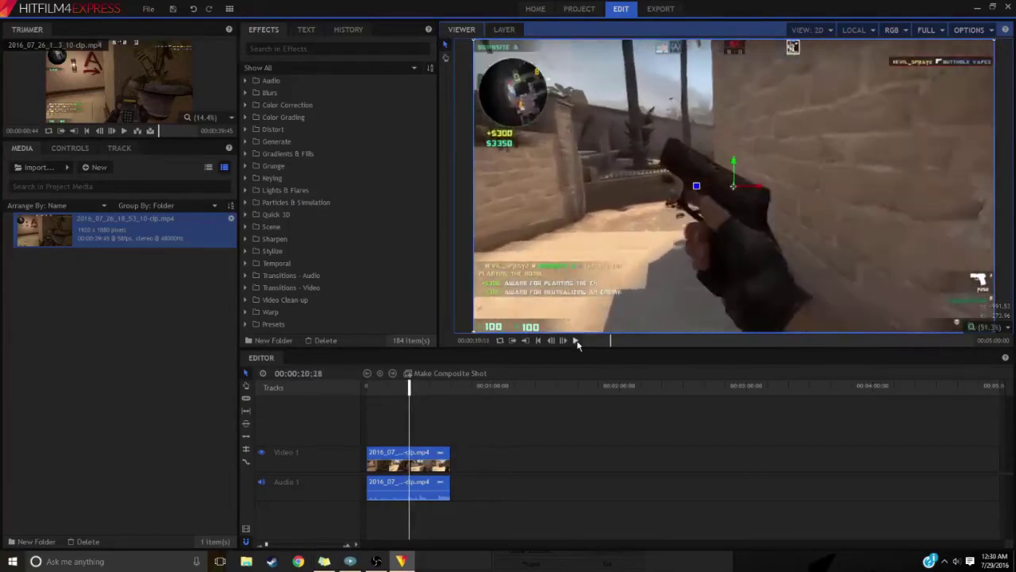
pyautogui.click(576, 340)
pyautogui.click(299, 561)
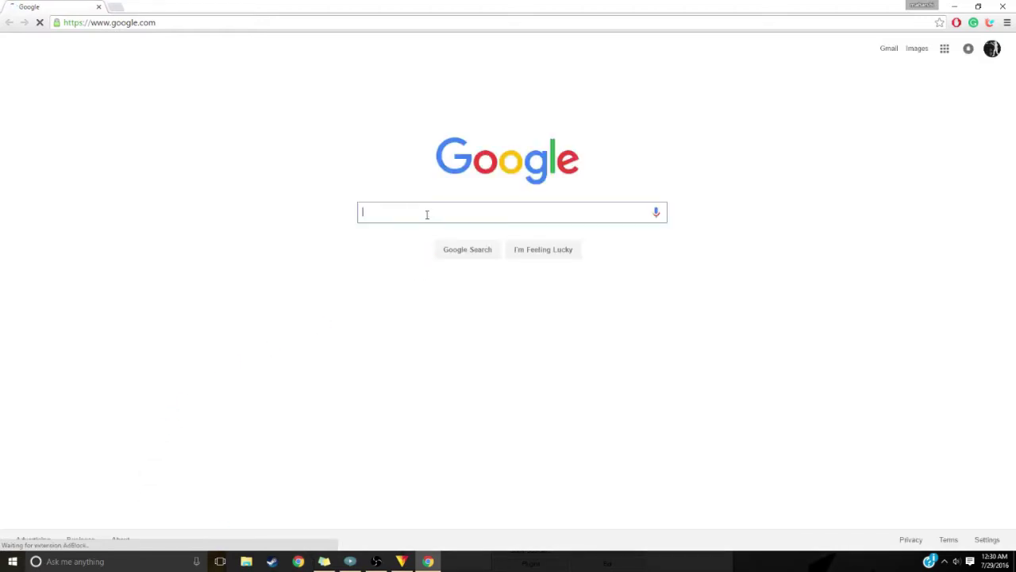
# Search Google for 'troll face meme' and open a large troll face image preview
pyautogui.write('troll')
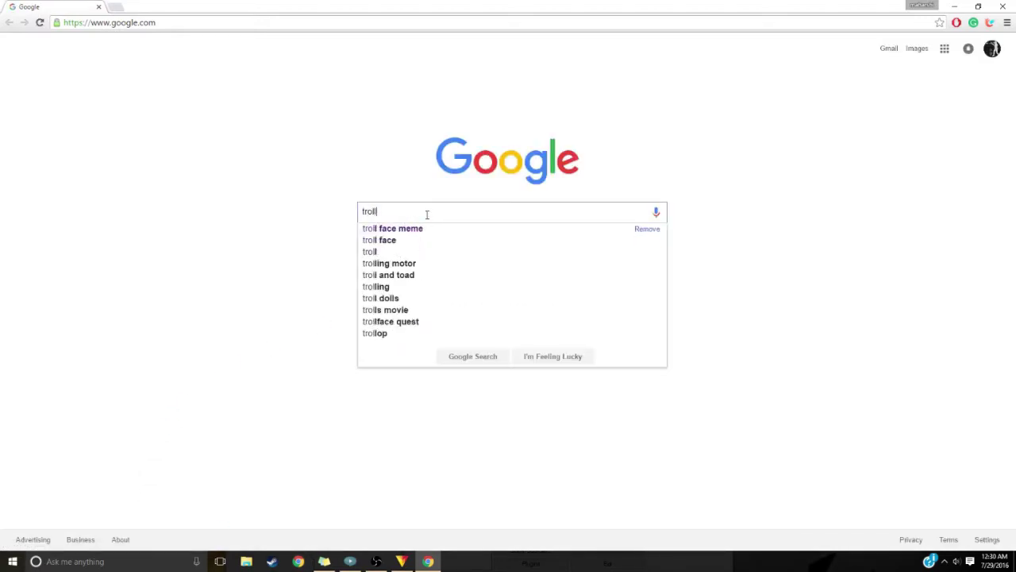
pyautogui.press('Down')
pyautogui.press('Return')
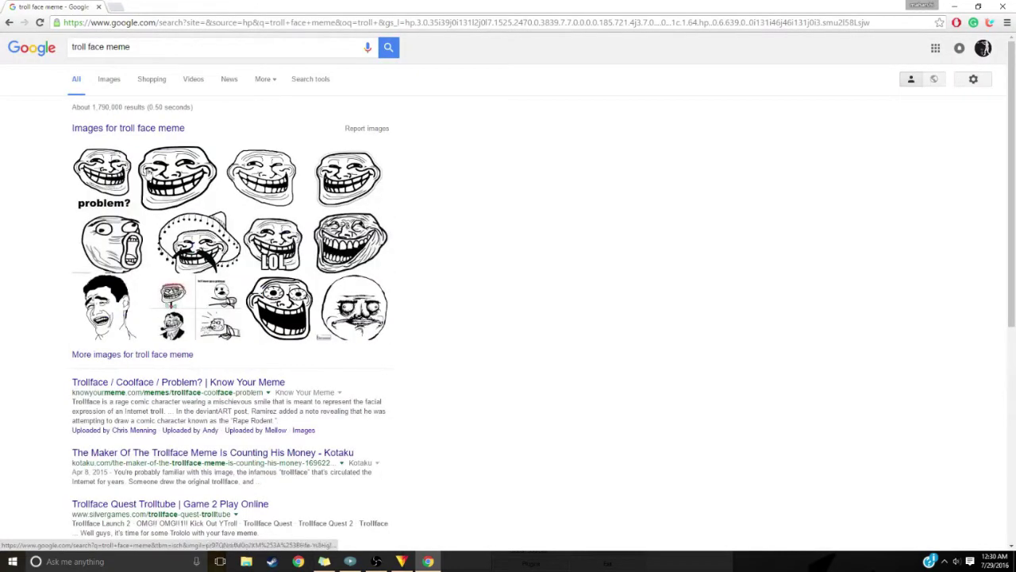
pyautogui.click(162, 179)
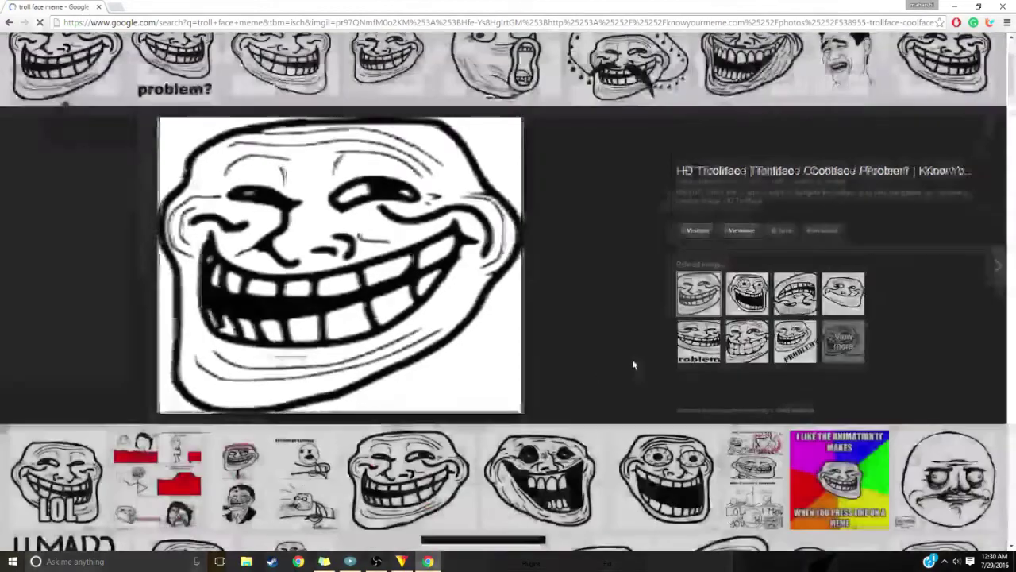
# Save the troll face image to the Desktop as 4a3.png
pyautogui.rightClick(293, 225)
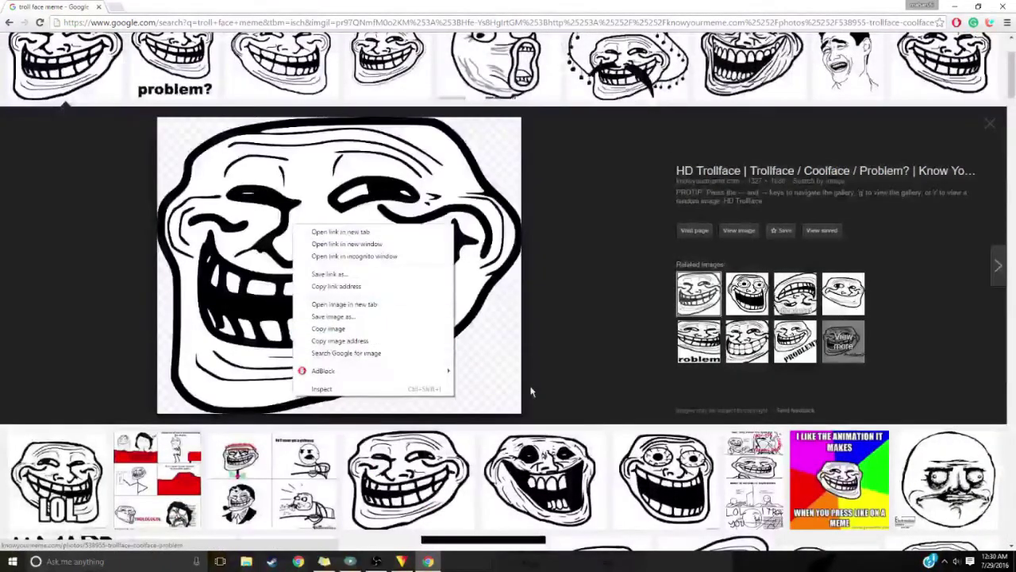
pyautogui.click(341, 327)
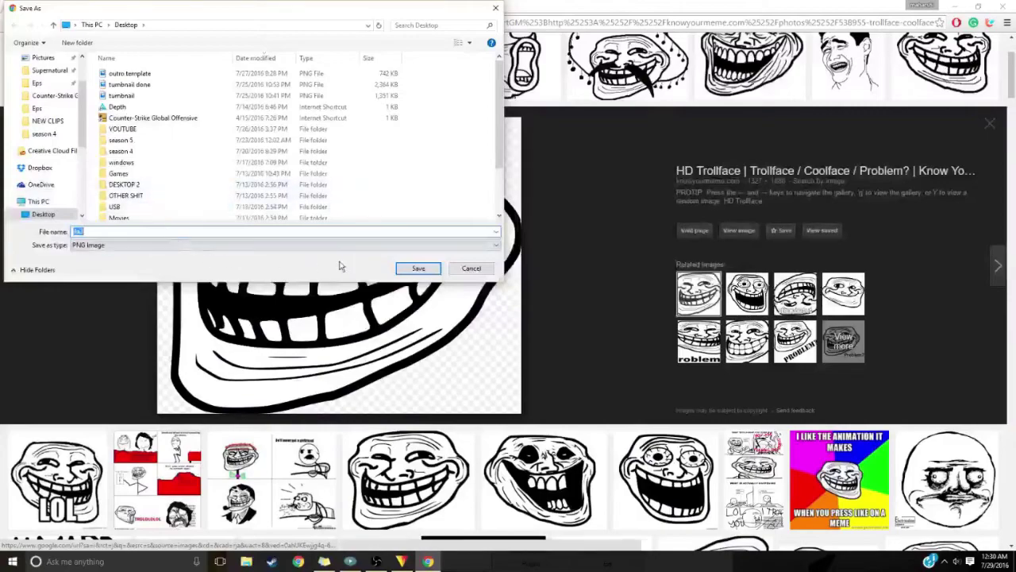
pyautogui.click(419, 268)
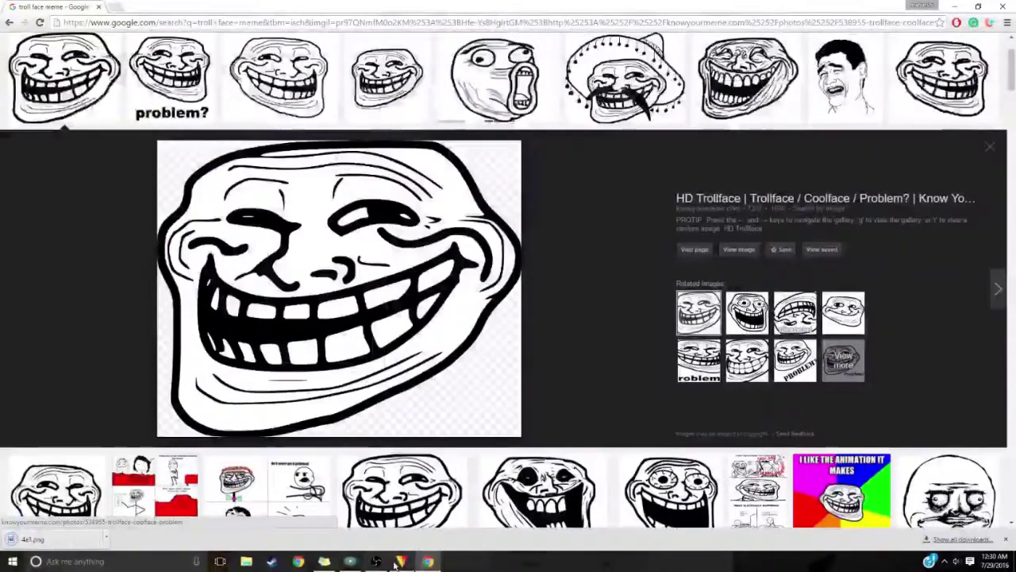
pyautogui.click(401, 561)
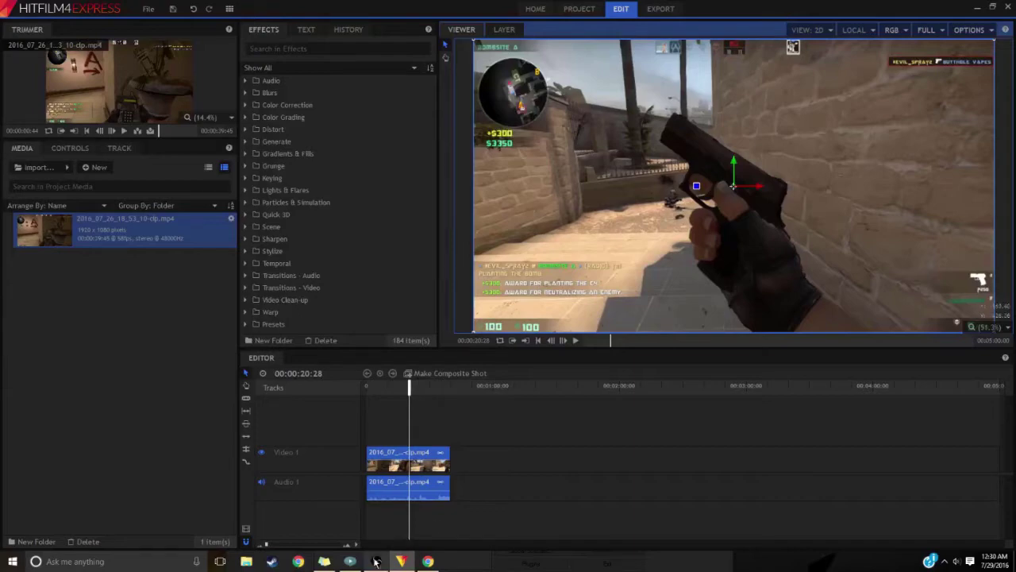
# Drag 4a3.png from the Desktop folder into HitFilm's Media panel, then close File Explorer
pyautogui.click(247, 561)
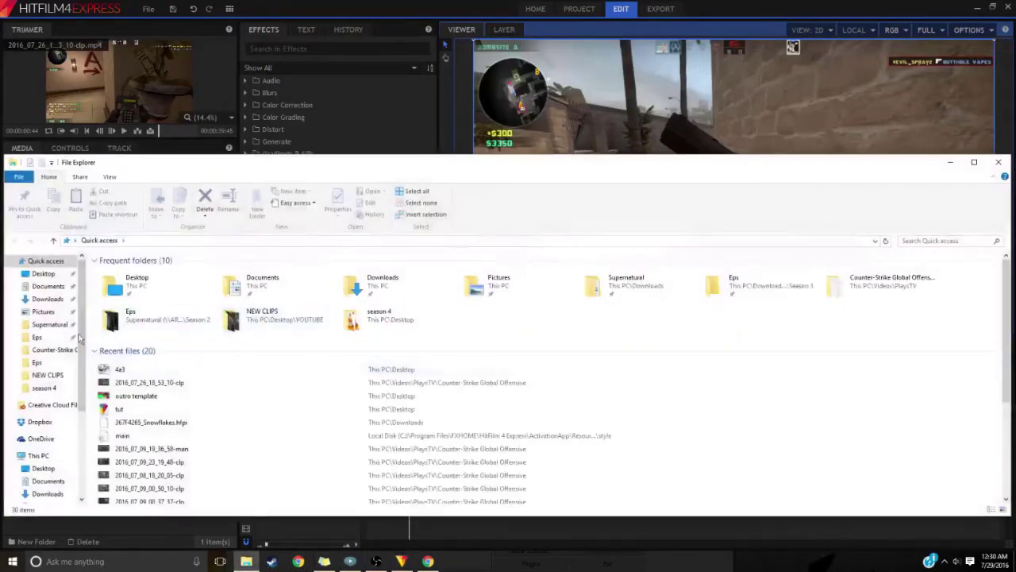
pyautogui.doubleClick(127, 282)
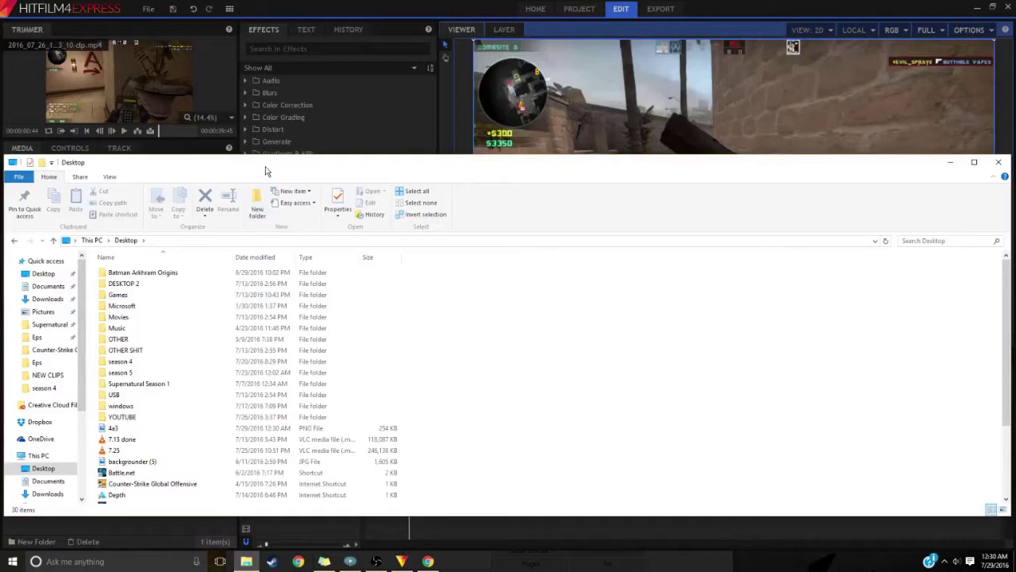
pyautogui.moveTo(266, 171); pyautogui.dragTo(383, 158)
pyautogui.moveTo(231, 415); pyautogui.dragTo(52, 376)
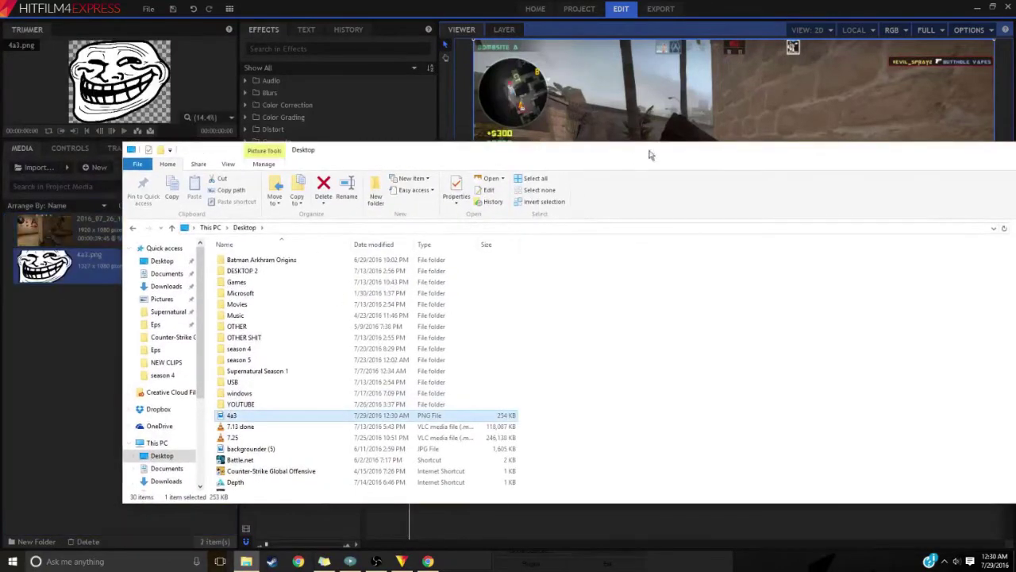
pyautogui.moveTo(652, 154); pyautogui.dragTo(466, 222)
pyautogui.click(334, 229)
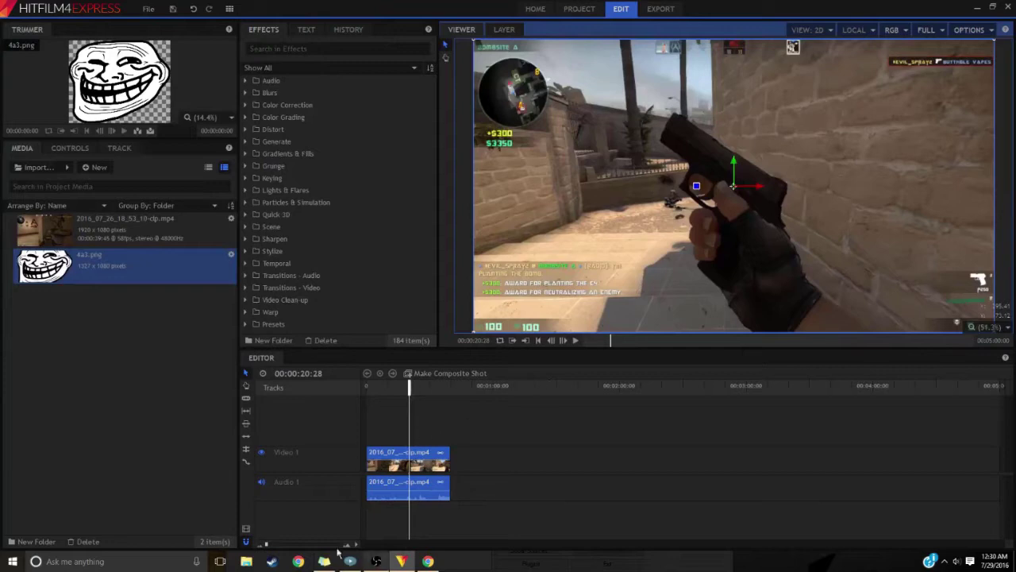
# Put 4a3.png on a new Video 2 track, shrunk and positioned in the video's top-right corner
pyautogui.moveTo(267, 547); pyautogui.dragTo(275, 547)
pyautogui.moveTo(682, 387); pyautogui.dragTo(685, 387)
pyautogui.moveTo(76, 266); pyautogui.dragTo(688, 432)
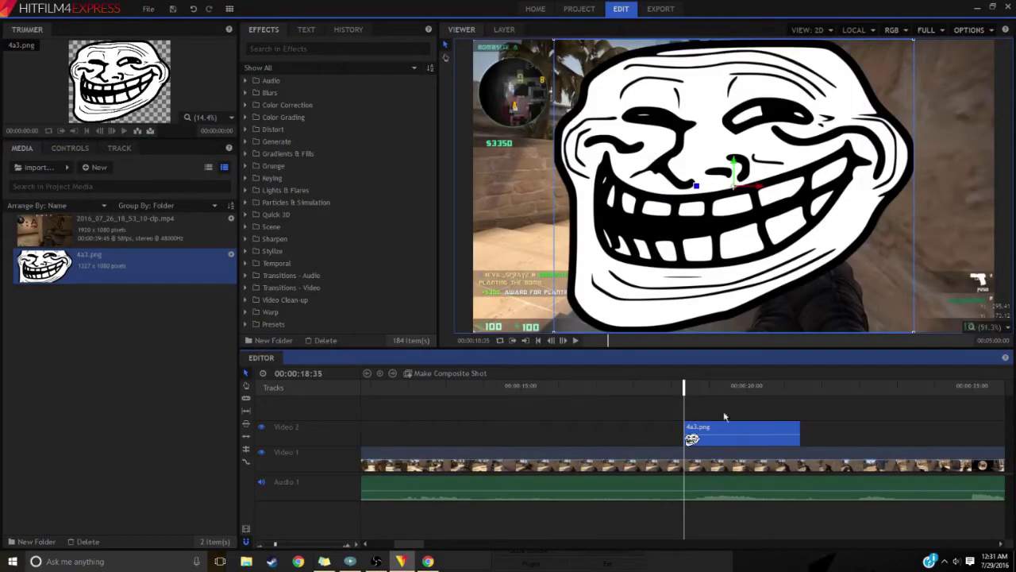
pyautogui.moveTo(914, 335); pyautogui.dragTo(797, 239)
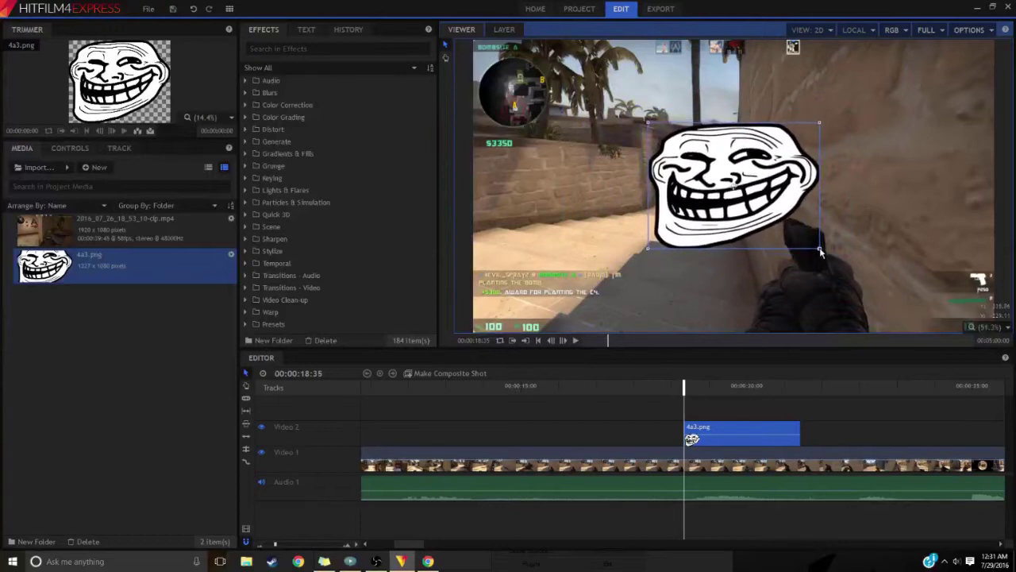
pyautogui.moveTo(713, 189); pyautogui.dragTo(886, 127)
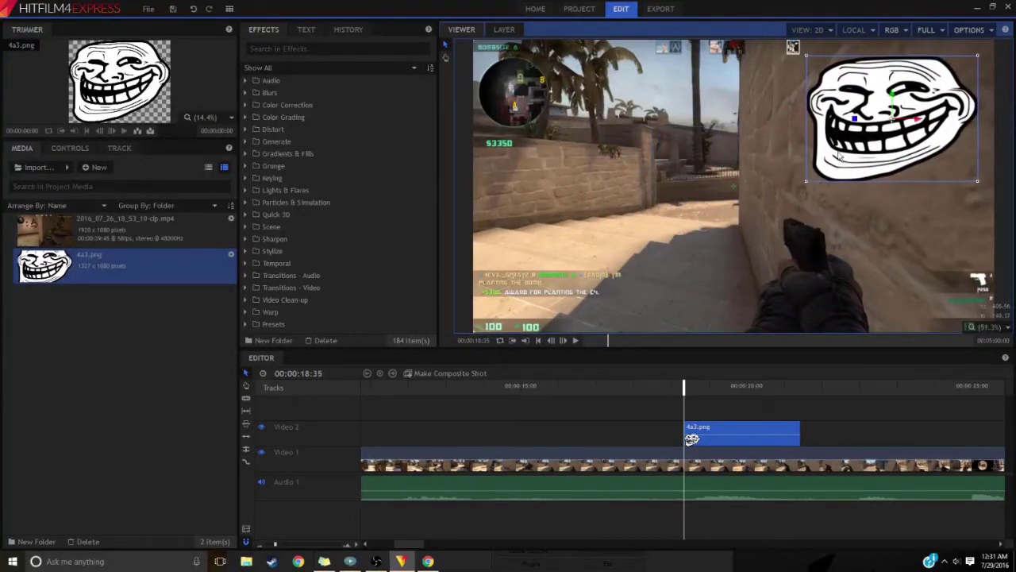
pyautogui.moveTo(804, 181); pyautogui.dragTo(880, 127)
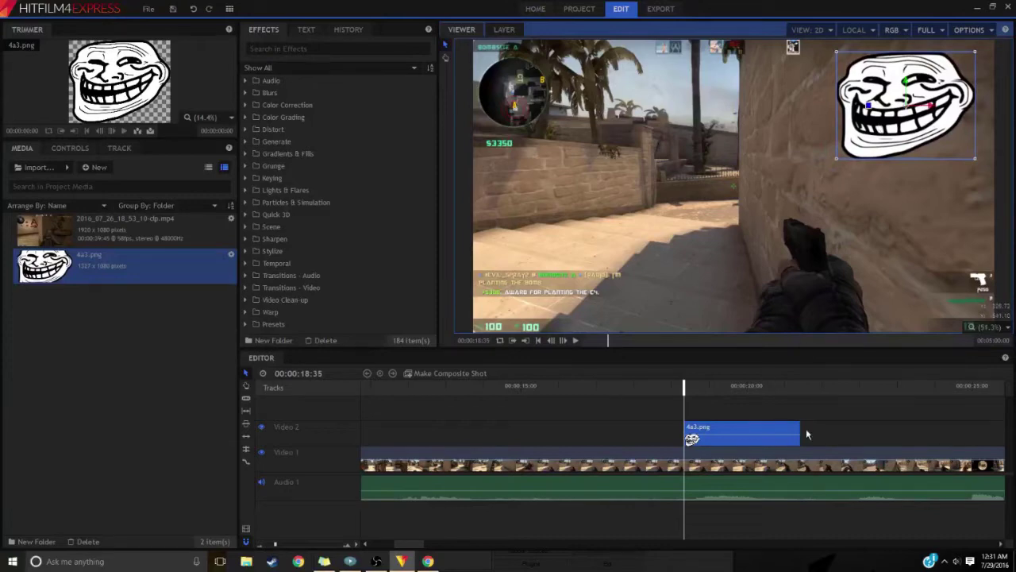
# Shorten the troll-face clip and move it to start at the playhead near 00:00:20
pyautogui.moveTo(799, 432); pyautogui.dragTo(745, 421)
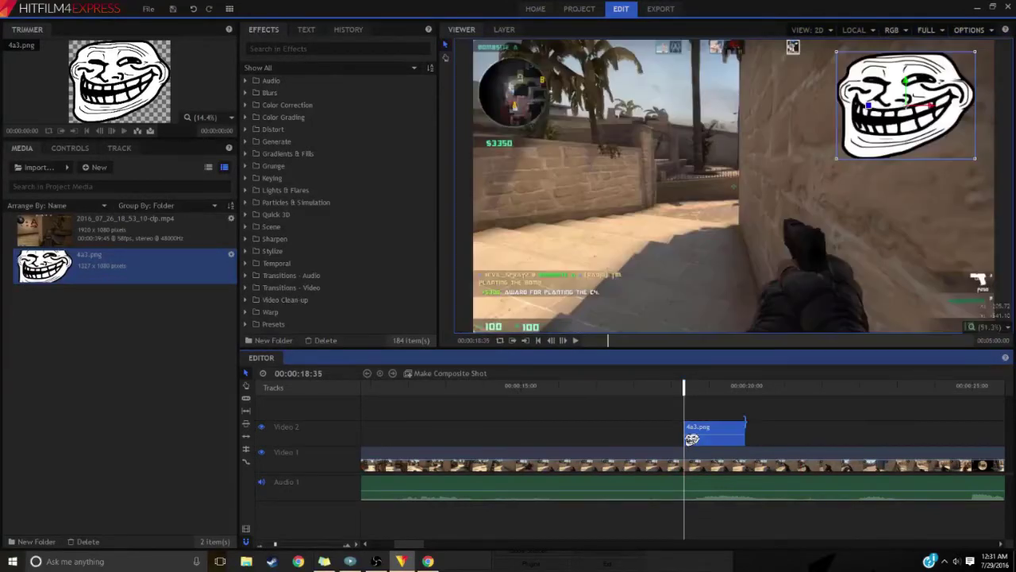
pyautogui.click(577, 340)
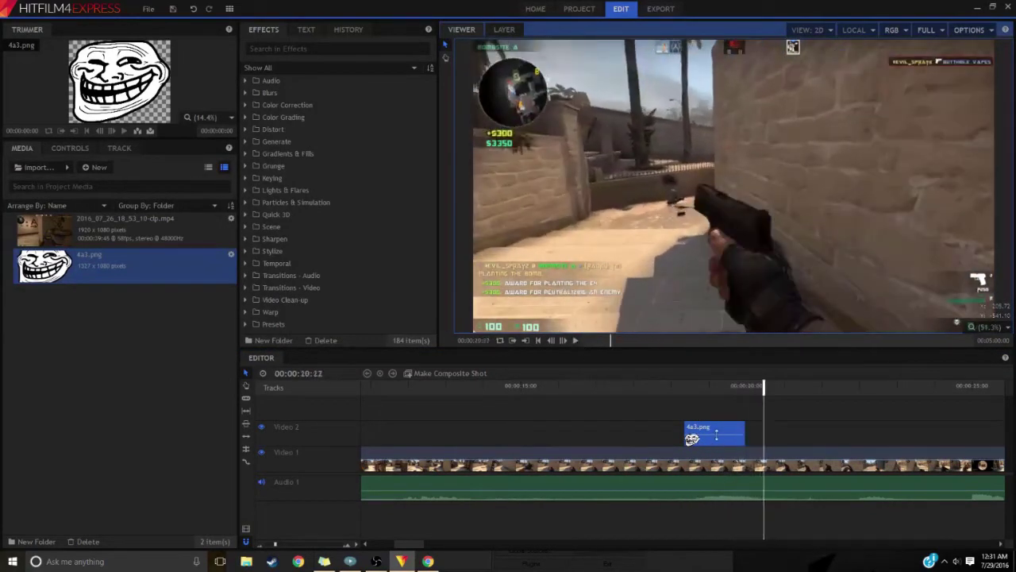
pyautogui.click(743, 436)
pyautogui.moveTo(731, 436); pyautogui.dragTo(840, 430)
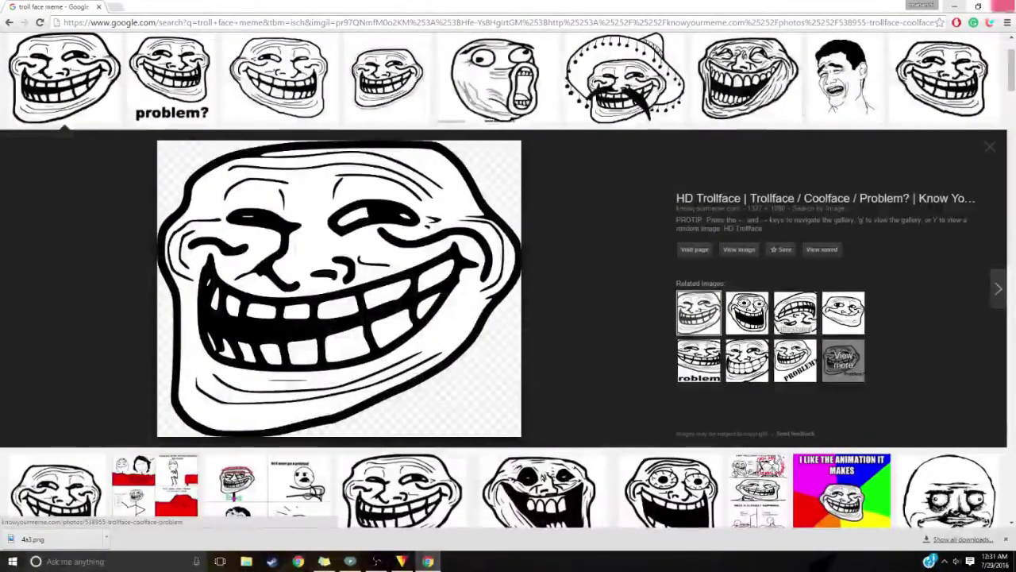
pyautogui.hotkey('alt', 'Tab')
pyautogui.click(410, 419)
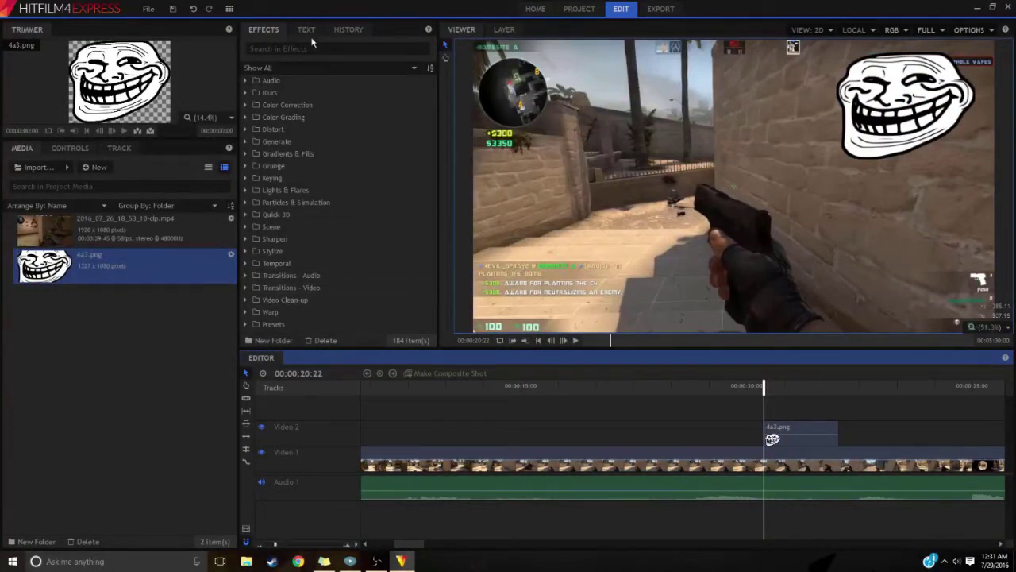
# Drag Cross Dissolve from Transitions - Video > Dissolve onto the end of the Video 1 gameplay clip
pyautogui.click(246, 288)
pyautogui.scroll(-3, 244, 285)
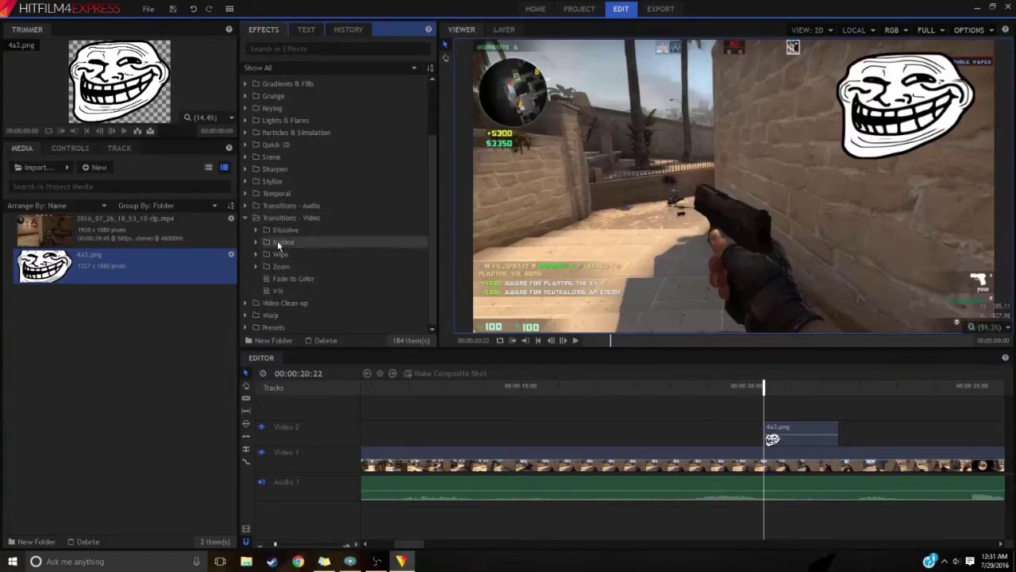
pyautogui.moveTo(409, 545); pyautogui.dragTo(464, 545)
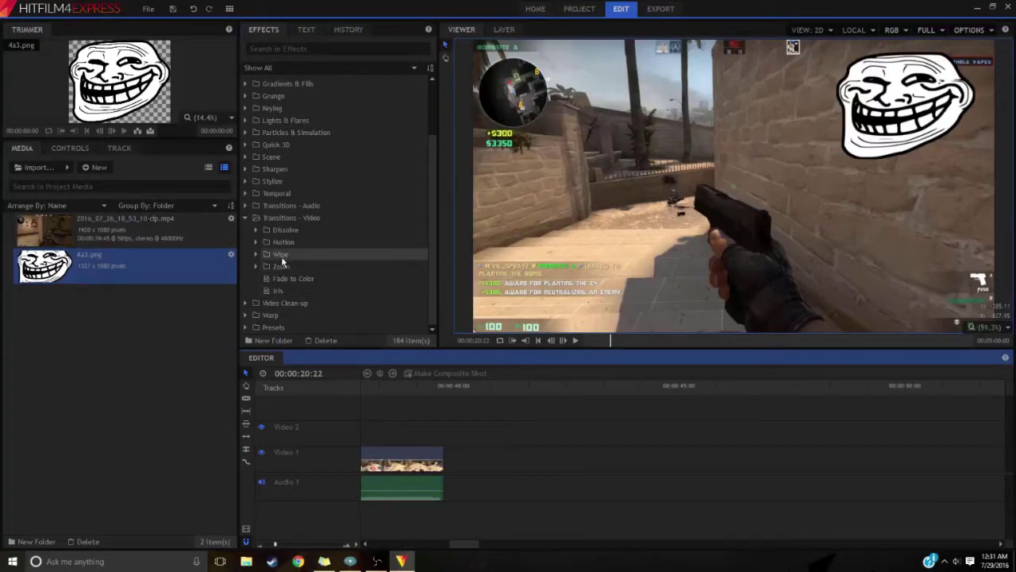
pyautogui.click(254, 271)
pyautogui.click(256, 230)
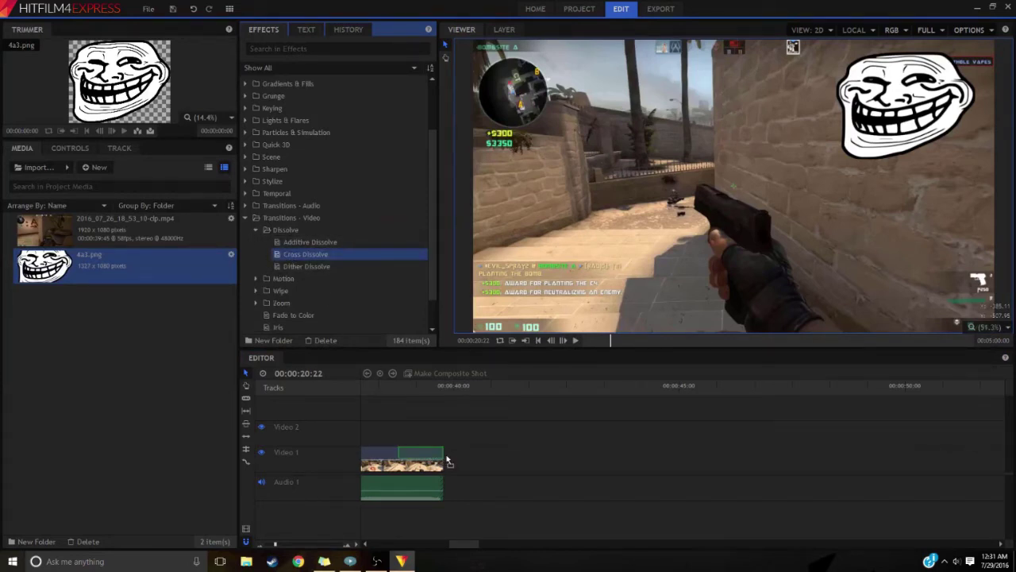
pyautogui.moveTo(420, 411); pyautogui.dragTo(513, 431)
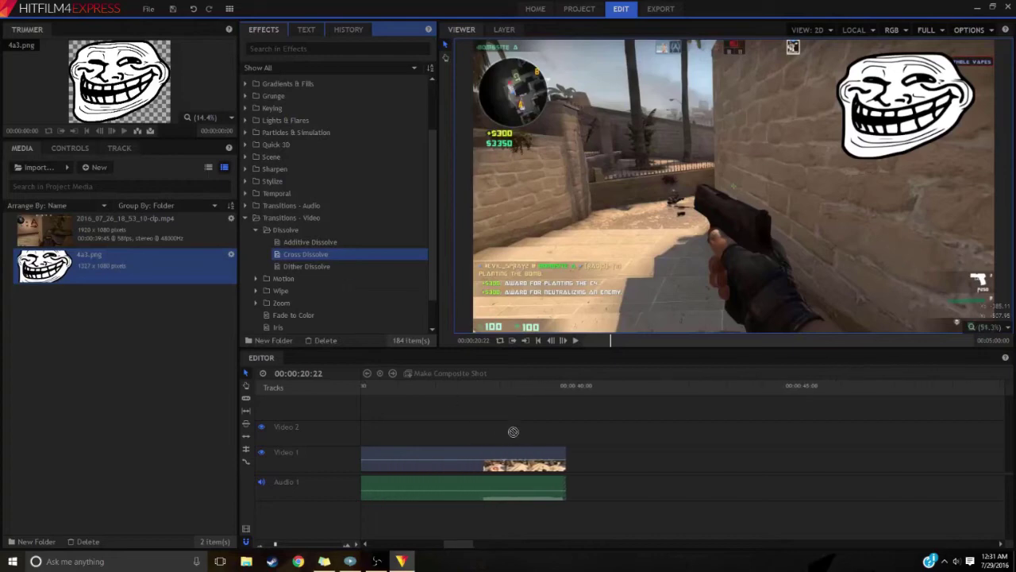
pyautogui.moveTo(554, 459); pyautogui.dragTo(401, 412)
pyautogui.click(530, 388)
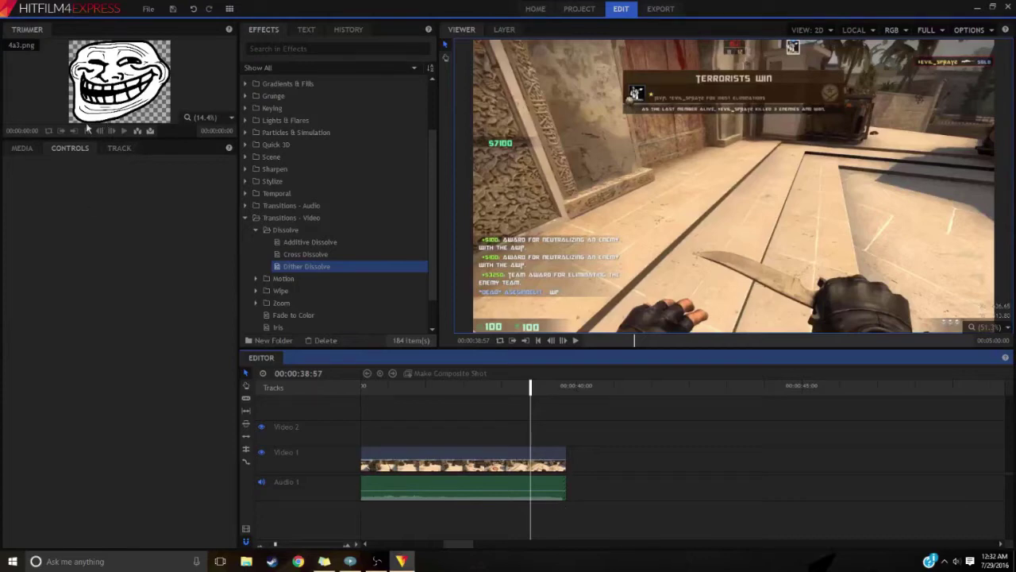
pyautogui.click(22, 147)
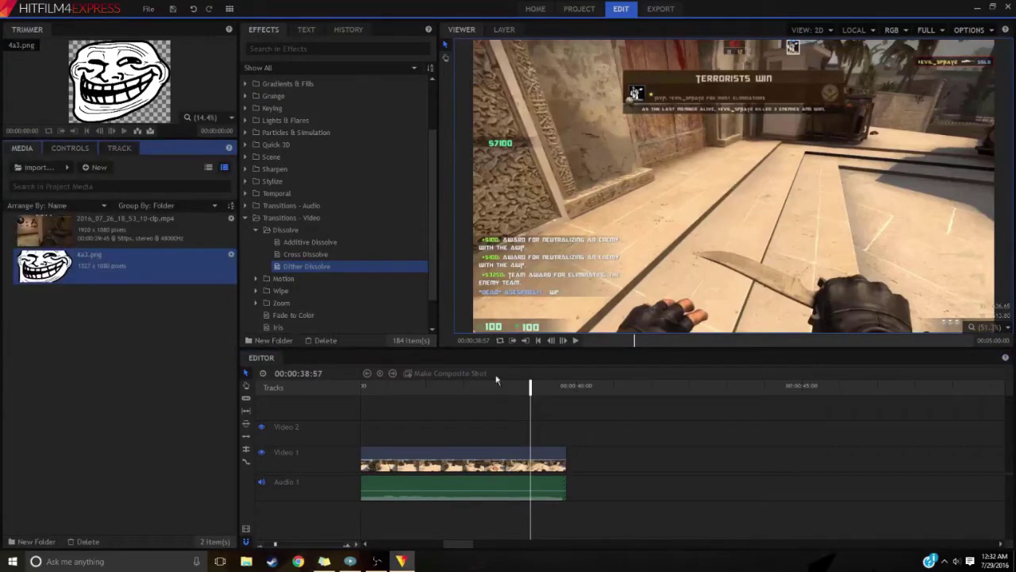
# Scrub the playhead back to the gameplay clip's first frames, around 00:00:00:19
pyautogui.moveTo(529, 389); pyautogui.dragTo(314, 367)
pyautogui.moveTo(470, 545); pyautogui.dragTo(369, 530)
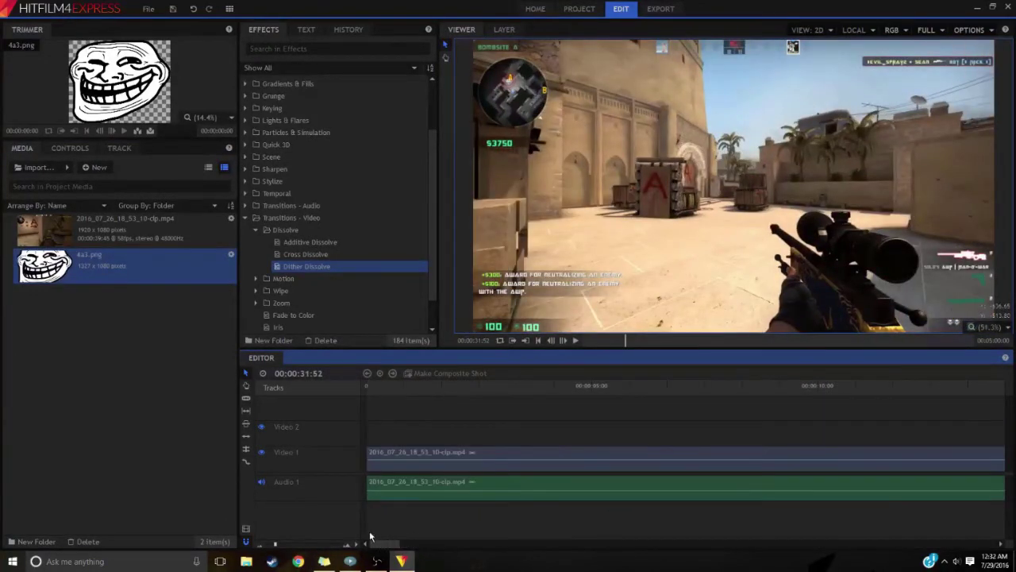
pyautogui.click(389, 386)
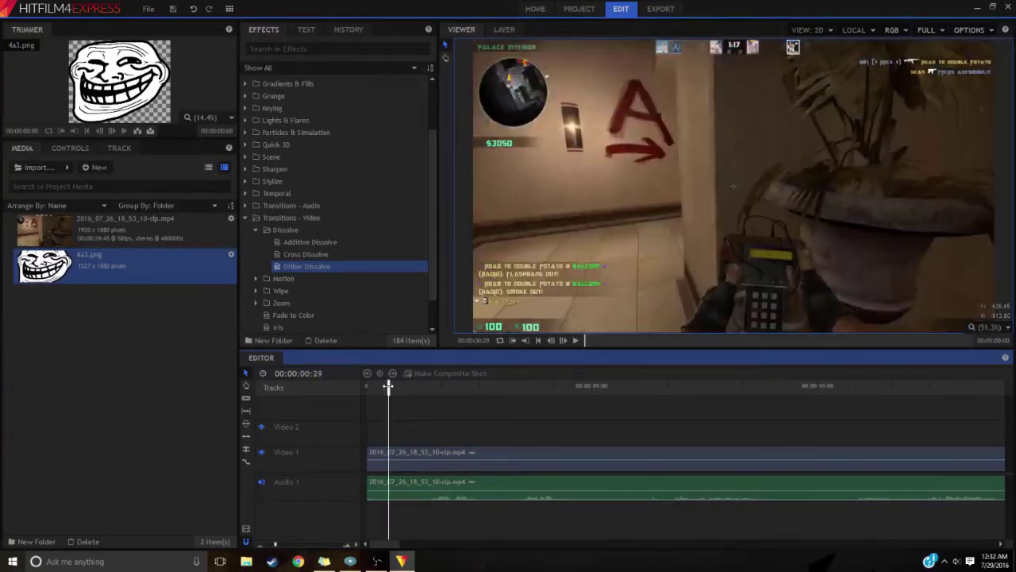
pyautogui.moveTo(389, 387); pyautogui.dragTo(381, 387)
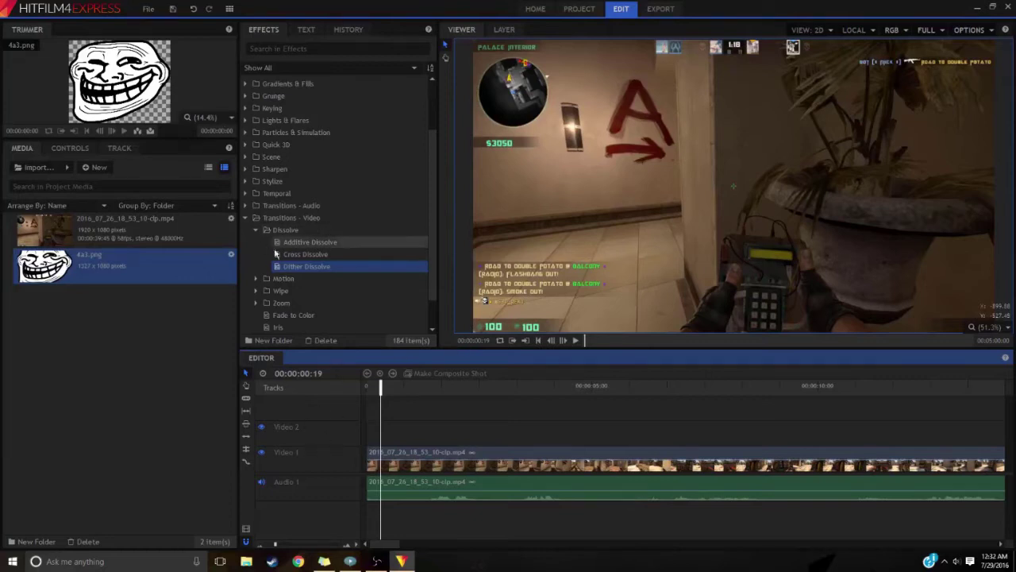
# Convert the Video 1 gameplay clip into a composite shot named TEXT
pyautogui.rightClick(380, 455)
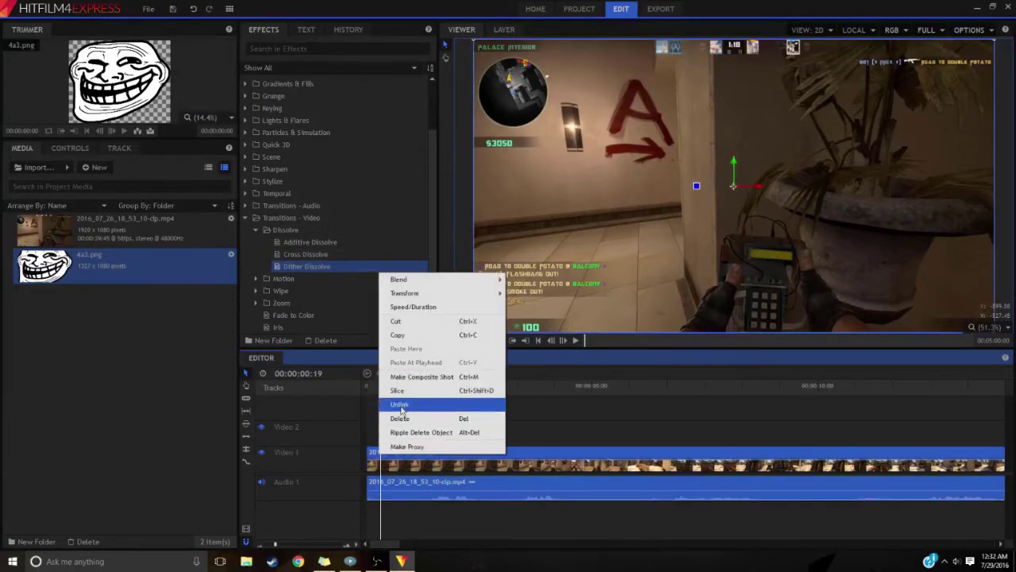
pyautogui.click(405, 378)
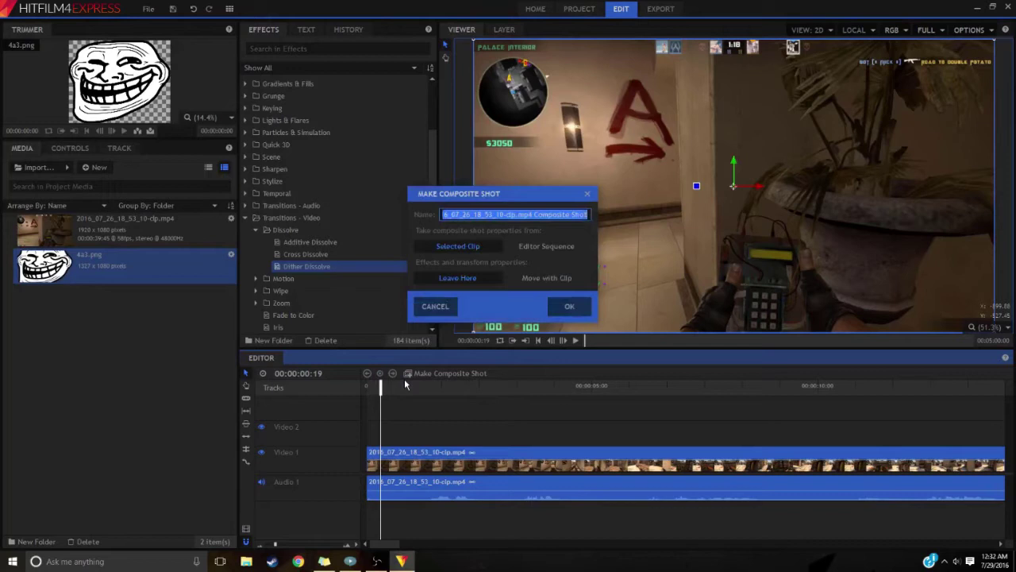
pyautogui.write('TEXT')
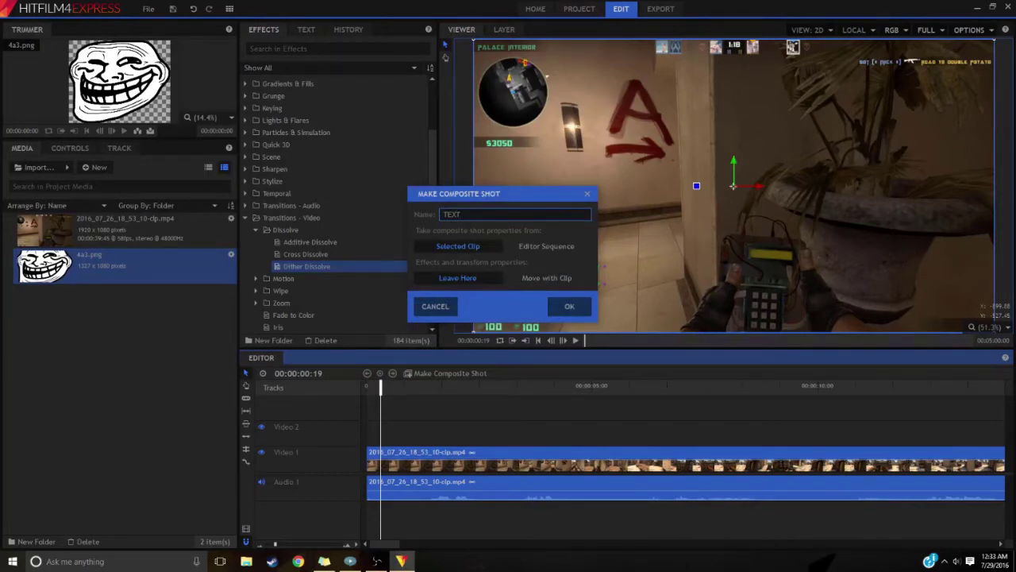
pyautogui.press('Return')
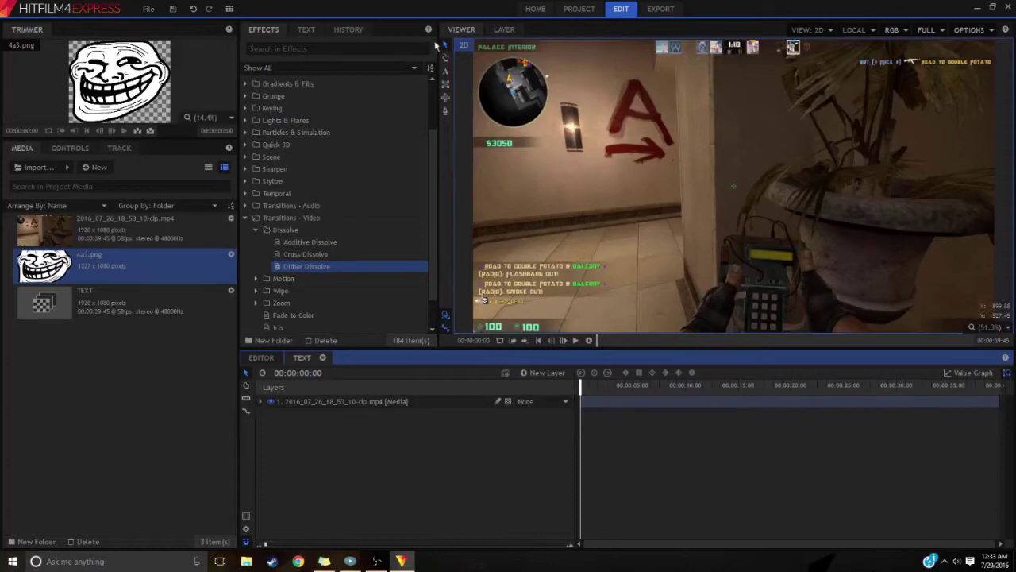
# Draw a text box along the frame bottom and type 'SHOULD I PUSH OUT NOW?'
pyautogui.click(445, 71)
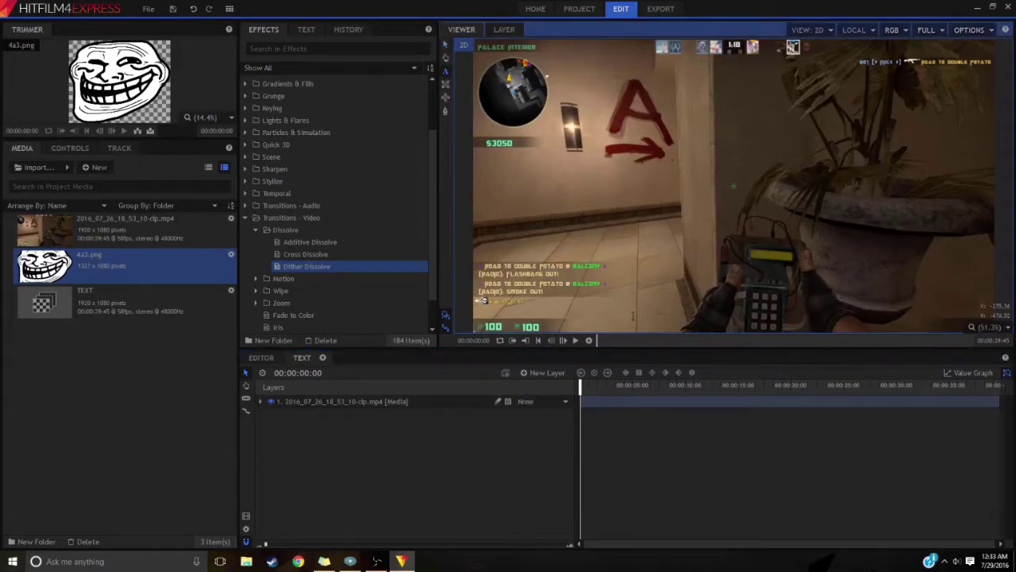
pyautogui.moveTo(671, 325); pyautogui.dragTo(834, 326)
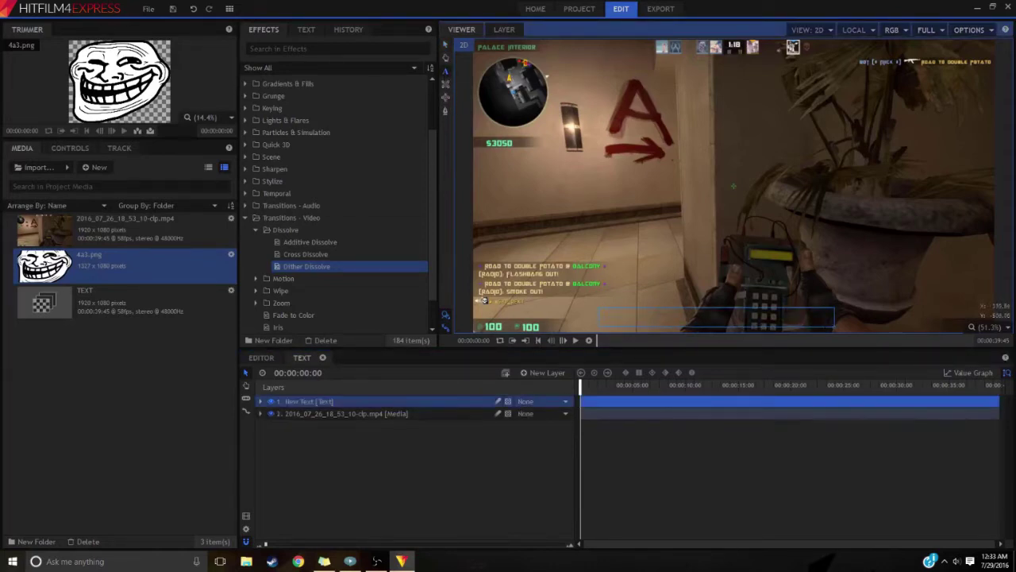
pyautogui.write('SHOULD I PUSH O')
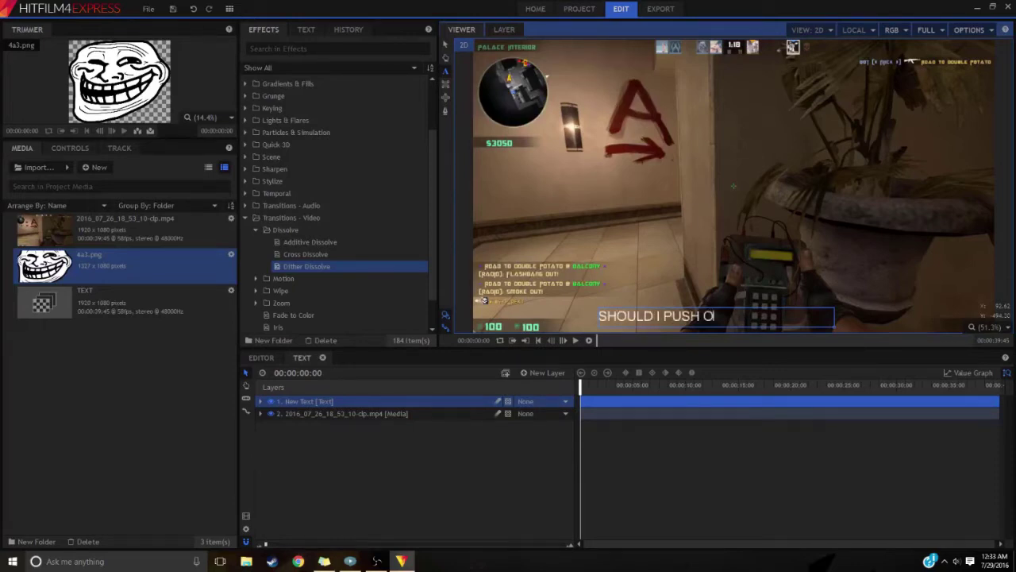
pyautogui.write('UT NOW?')
# Format the caption in MV Boli font, pure red colour, at size 52
pyautogui.hotkey('ctrl', 'a')
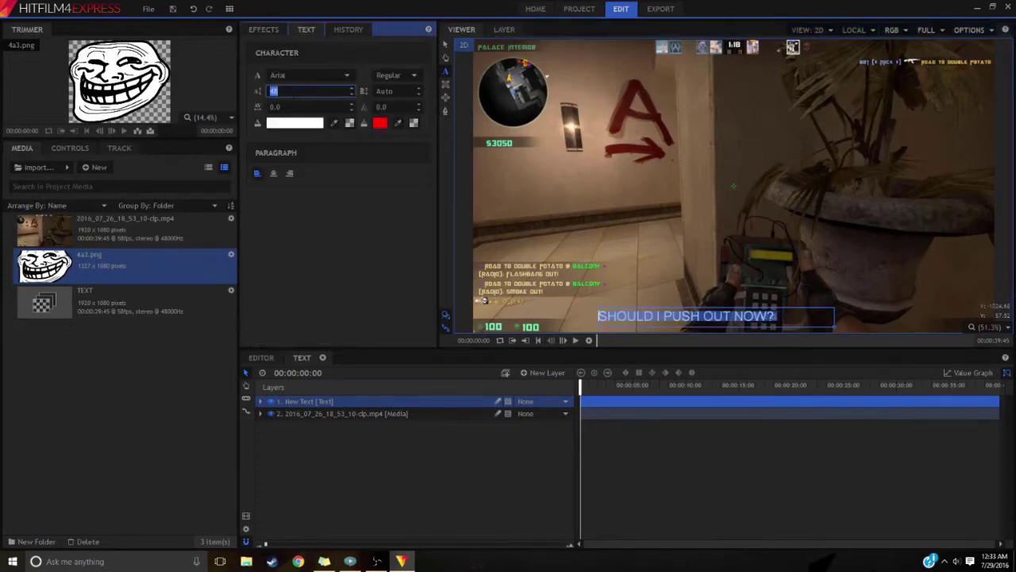
pyautogui.click(295, 75)
pyautogui.scroll(-10, 295, 238)
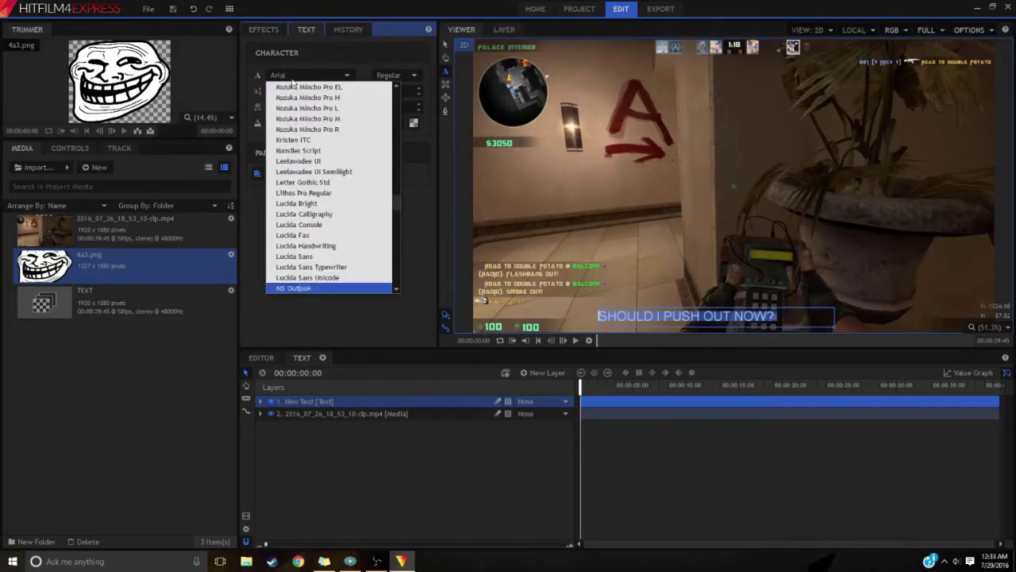
pyautogui.click(300, 269)
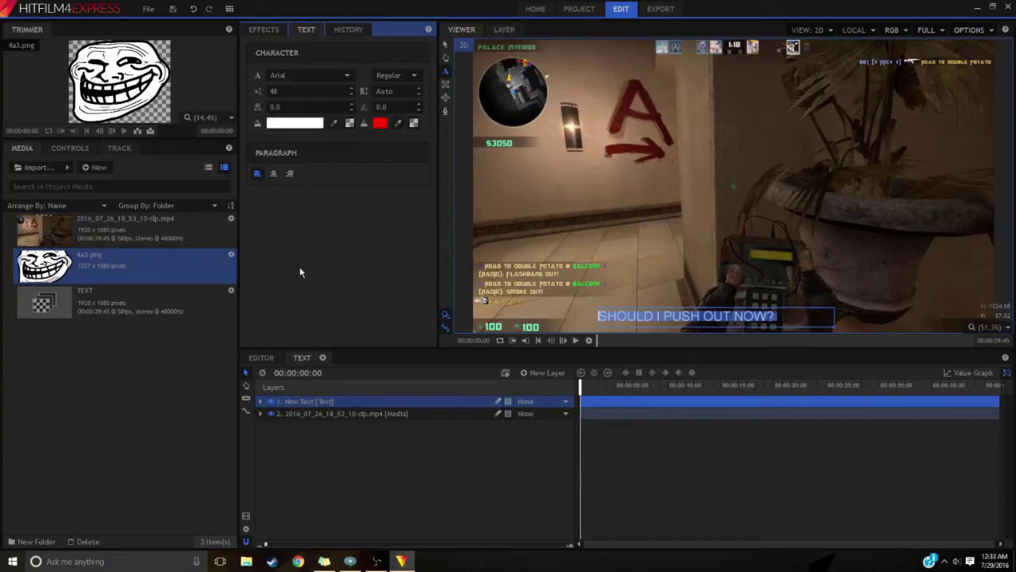
pyautogui.click(301, 125)
pyautogui.click(398, 238)
pyautogui.click(399, 226)
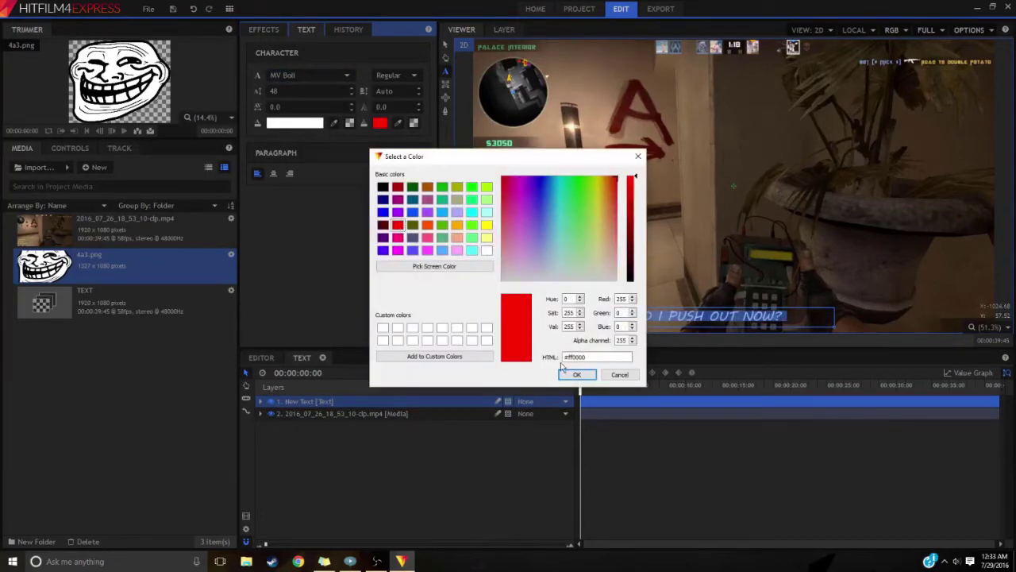
pyautogui.click(573, 372)
pyautogui.click(788, 316)
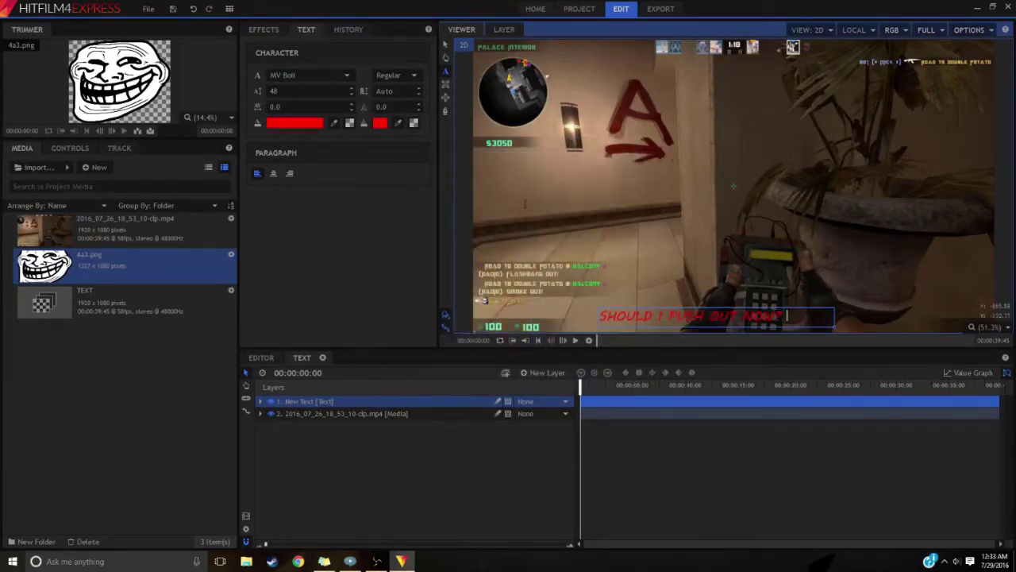
pyautogui.click(301, 90)
pyautogui.click(352, 243)
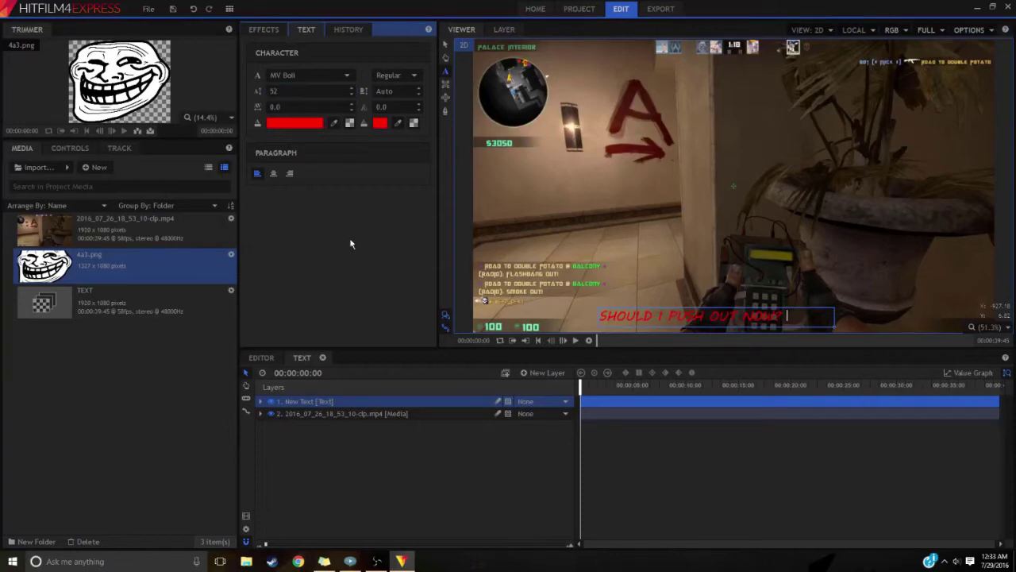
# Trim the red subtitle layer to end at 00:00:01:49, then return to the editor's effects list
pyautogui.click(631, 402)
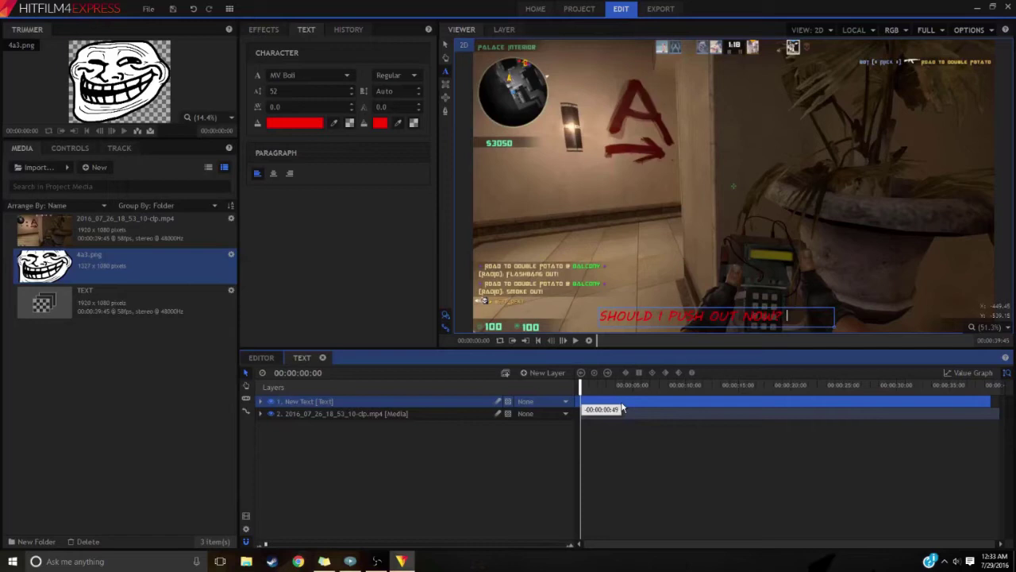
pyautogui.moveTo(989, 401); pyautogui.dragTo(625, 405)
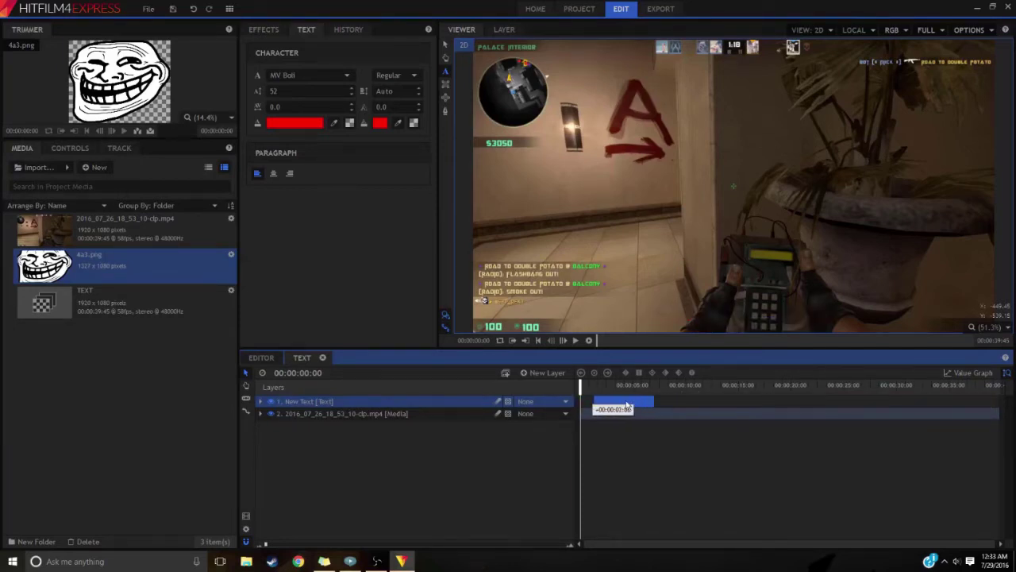
pyautogui.click(576, 340)
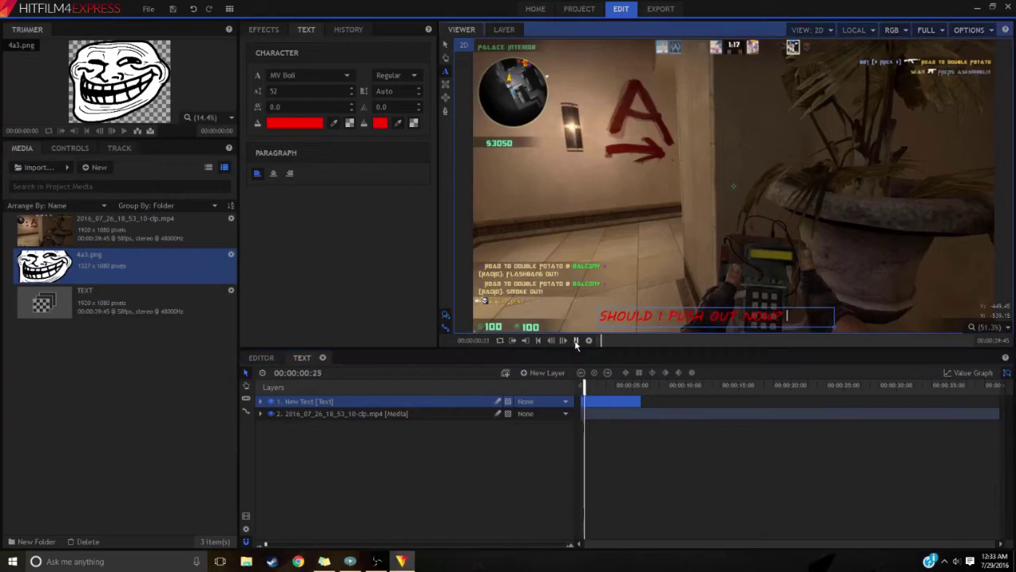
pyautogui.click(576, 341)
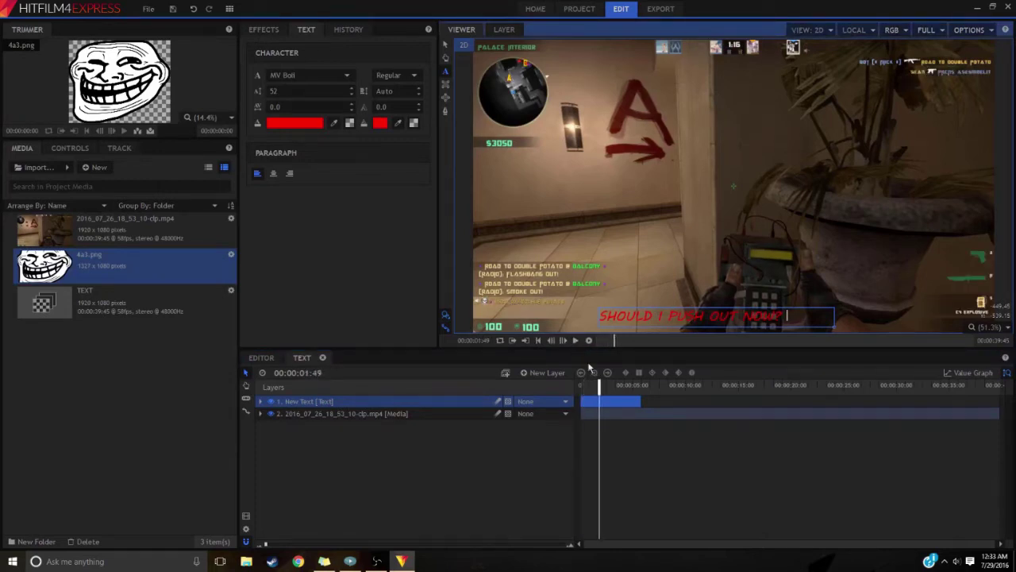
pyautogui.moveTo(638, 405); pyautogui.dragTo(601, 404)
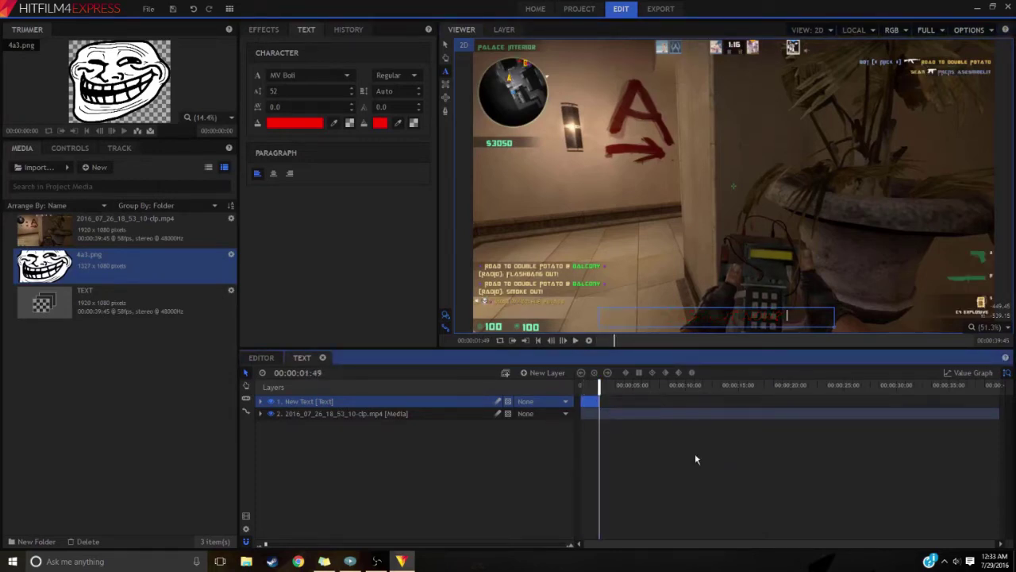
pyautogui.click(255, 359)
pyautogui.click(264, 29)
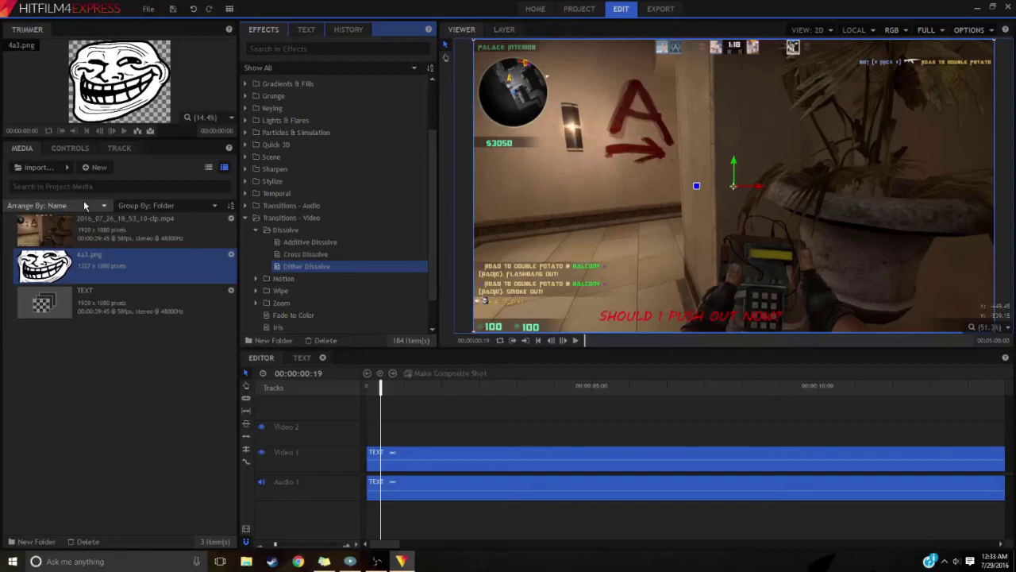
# Apply the Color Correction > Color Temperature effect to the TEXT clip
pyautogui.click(247, 217)
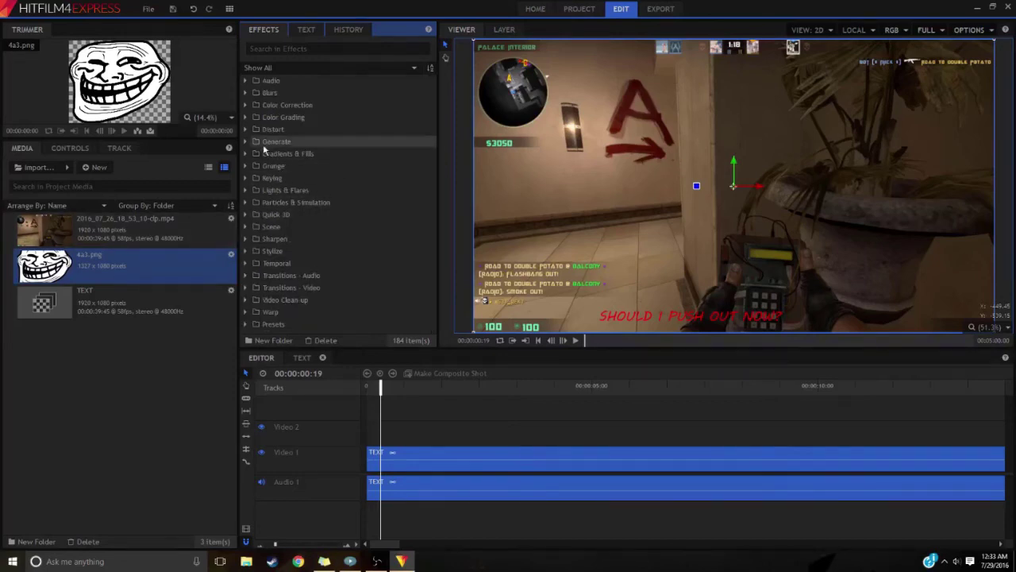
pyautogui.click(247, 105)
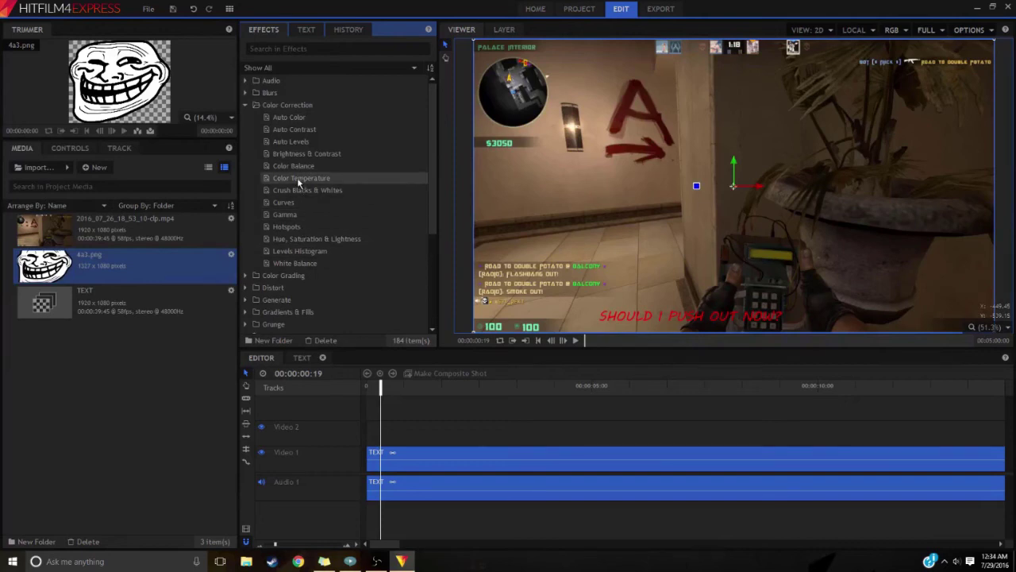
pyautogui.moveTo(298, 179); pyautogui.dragTo(427, 465)
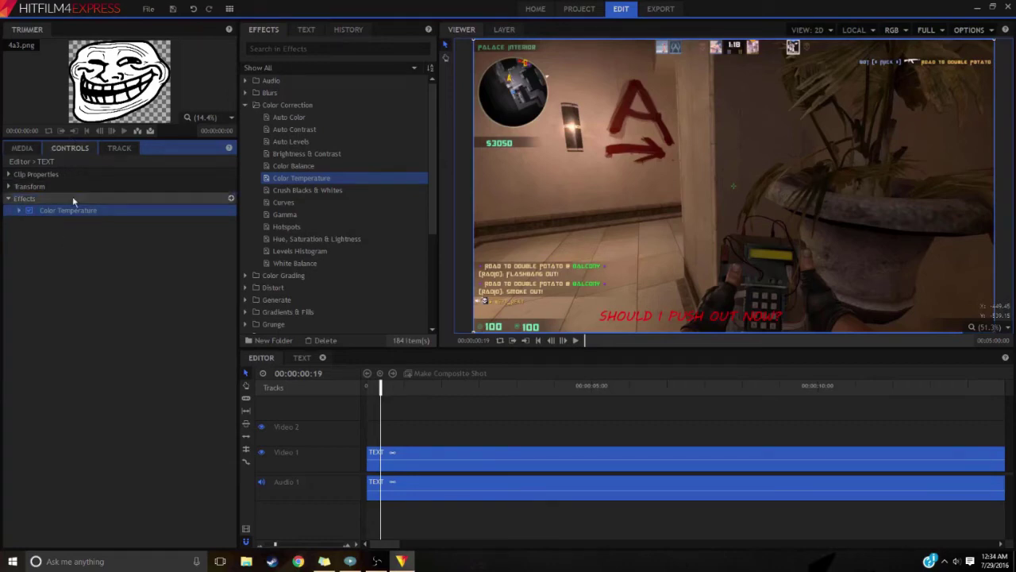
# Set the Color Temperature effect's Temperature to 4380 K
pyautogui.click(19, 212)
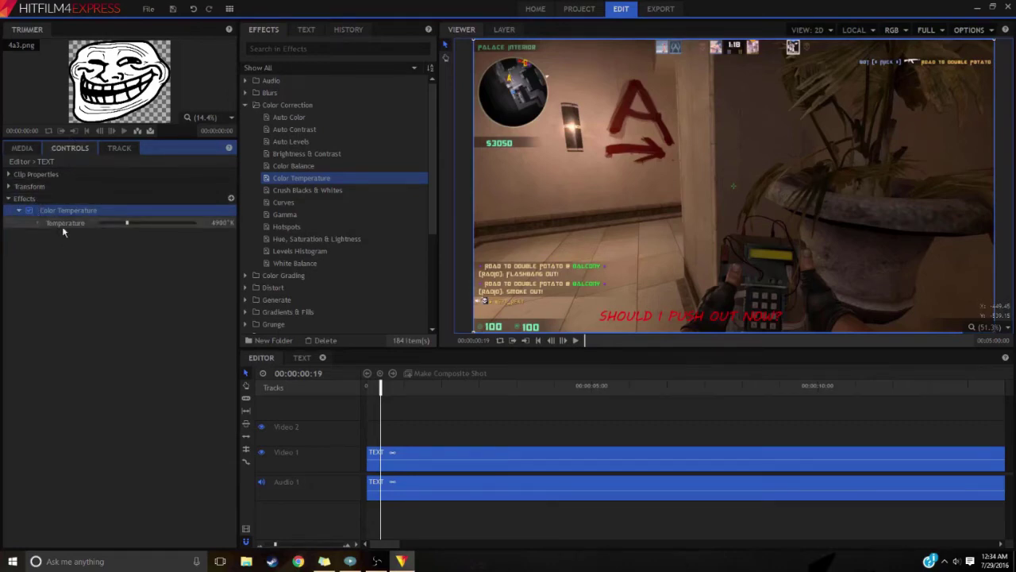
pyautogui.moveTo(123, 224); pyautogui.dragTo(190, 227)
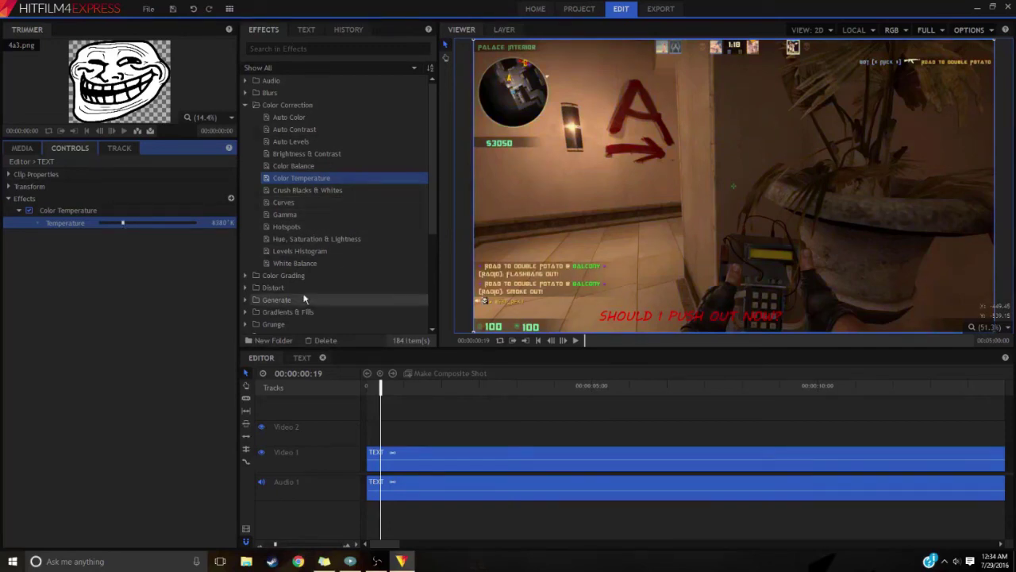
pyautogui.scroll(-2, 288, 295)
pyautogui.scroll(-2, 283, 283)
pyautogui.click(247, 218)
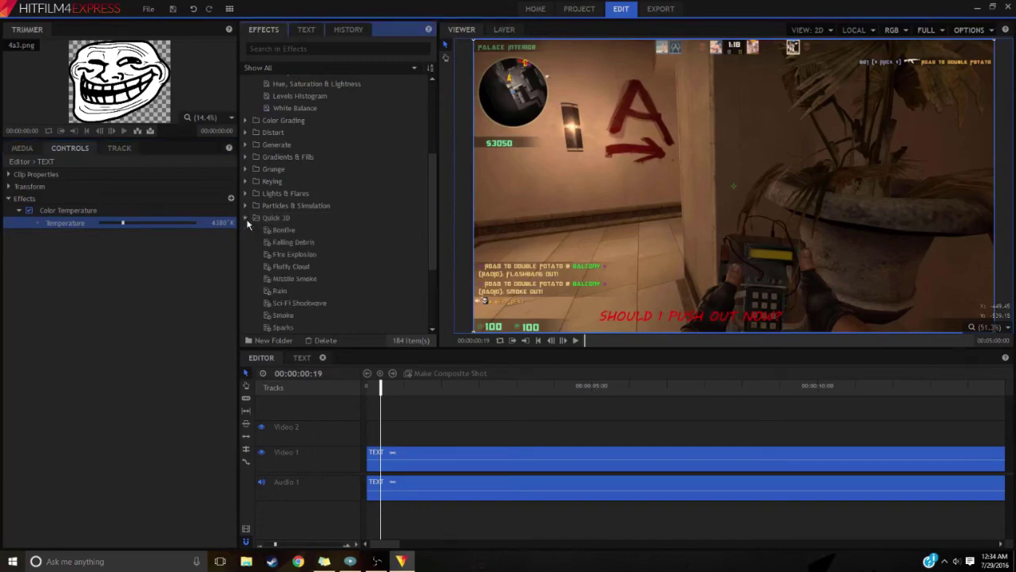
# Add the Quick 3D Bonfire effect on Video 2, preview it, and close the TEXT composite
pyautogui.moveTo(268, 229); pyautogui.dragTo(373, 439)
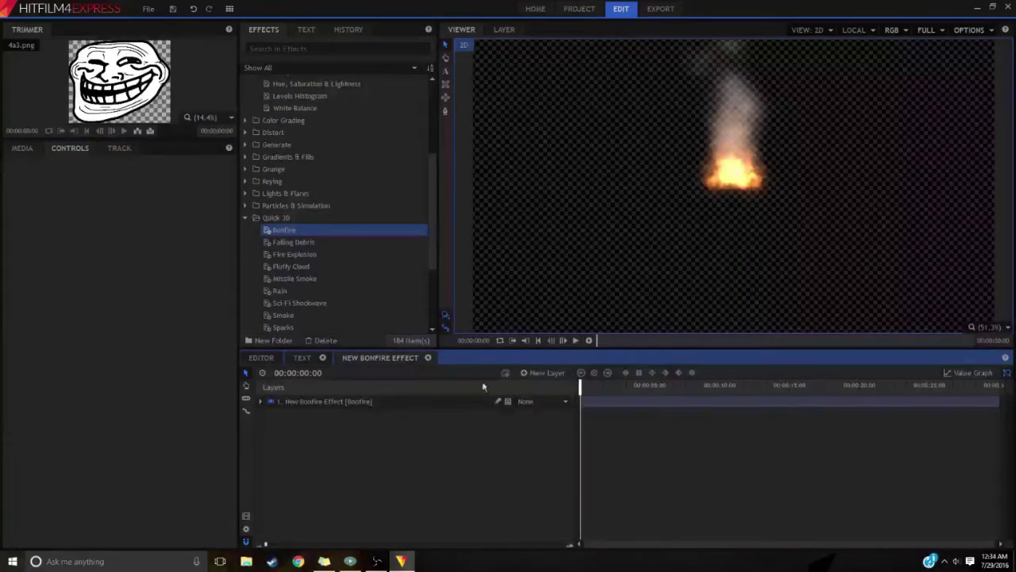
pyautogui.click(584, 342)
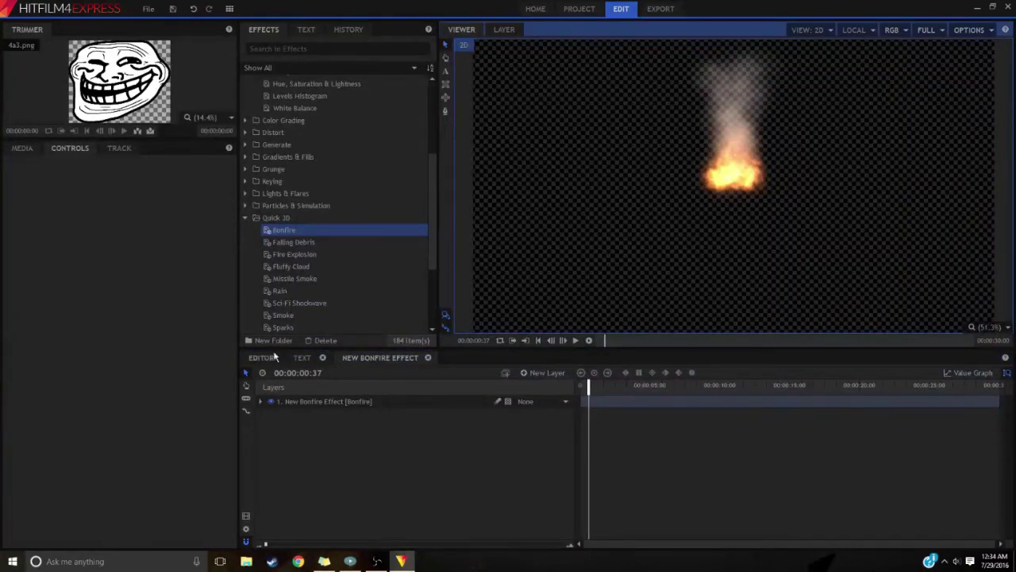
pyautogui.click(305, 358)
pyautogui.click(324, 358)
# Collapse the Quick 3D and Color Correction folders and return to the editor timeline
pyautogui.scroll(-3, 298, 277)
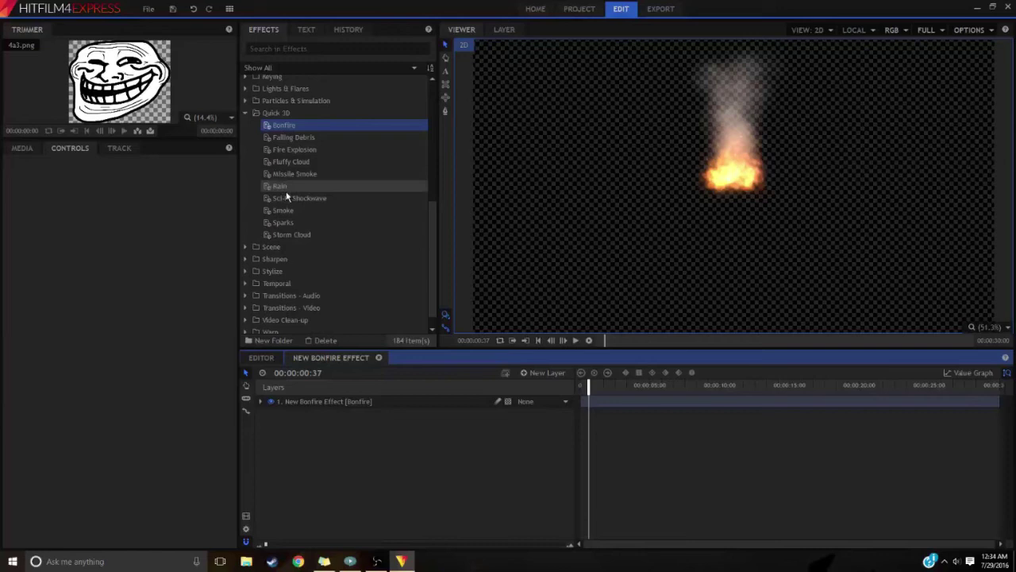
pyautogui.scroll(1, 258, 160)
pyautogui.click(245, 148)
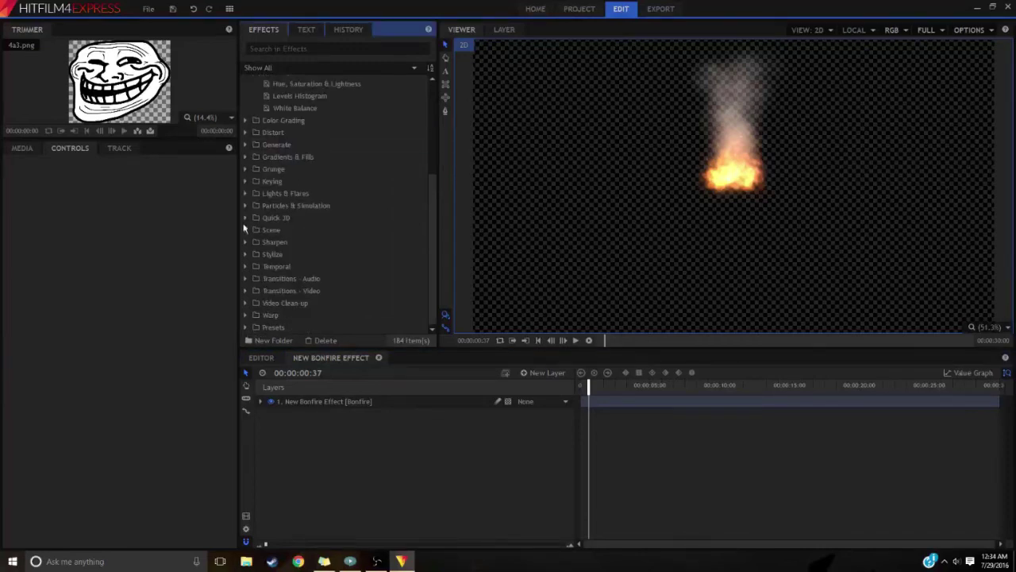
pyautogui.scroll(3, 257, 242)
pyautogui.scroll(1, 257, 242)
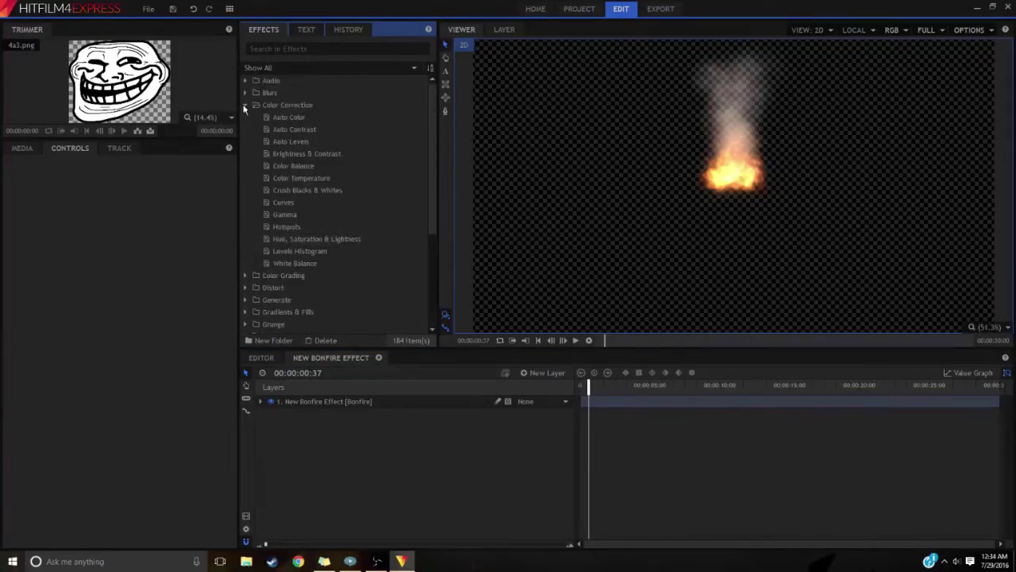
pyautogui.click(244, 105)
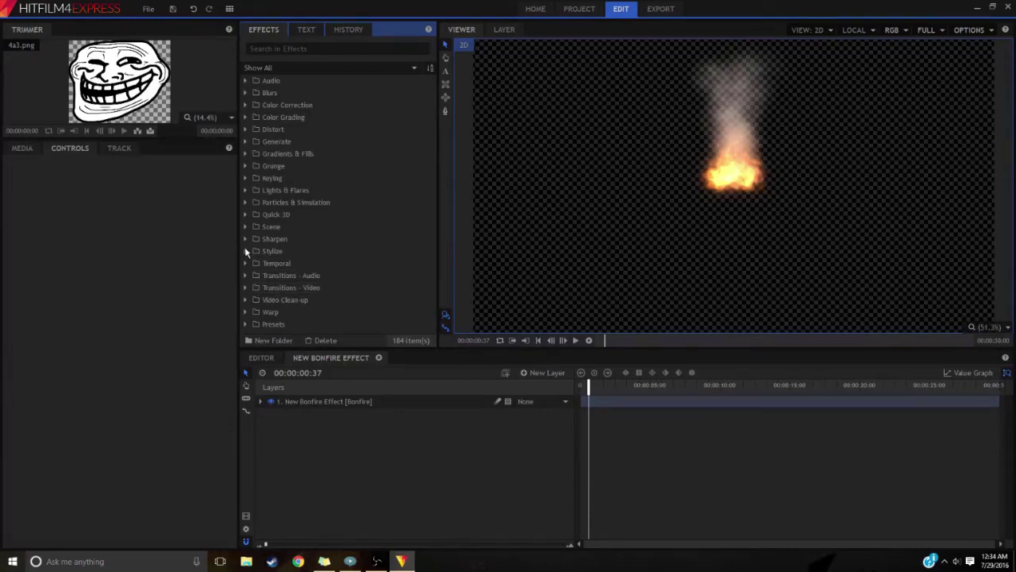
pyautogui.click(282, 358)
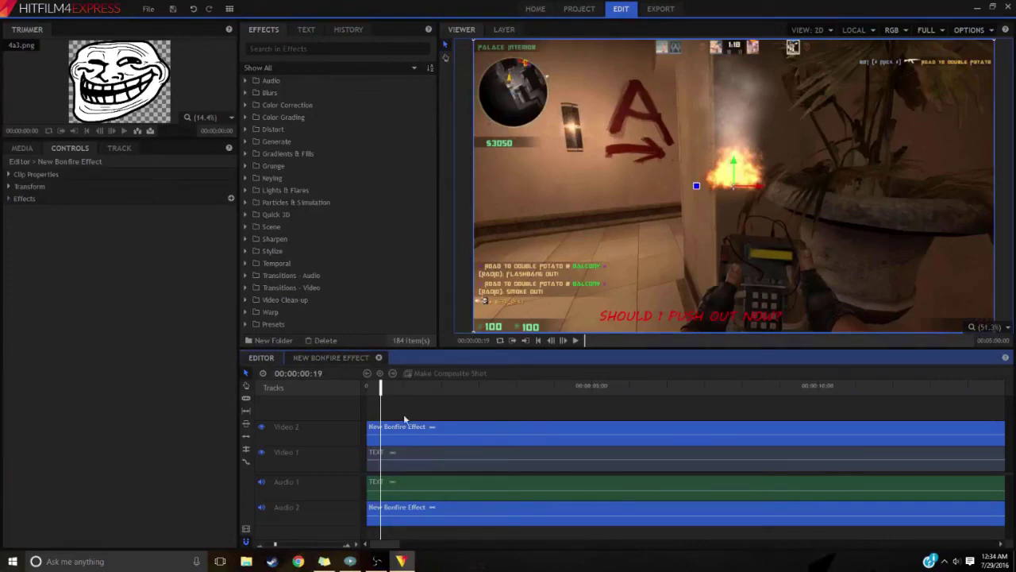
# Delete the Bonfire clip from Video 2
pyautogui.rightClick(507, 434)
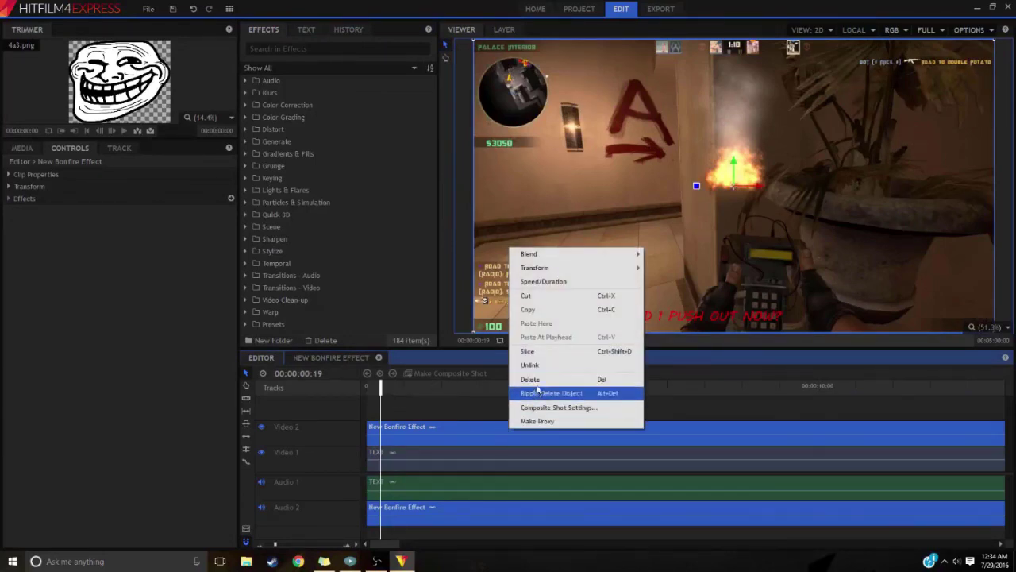
pyautogui.click(520, 390)
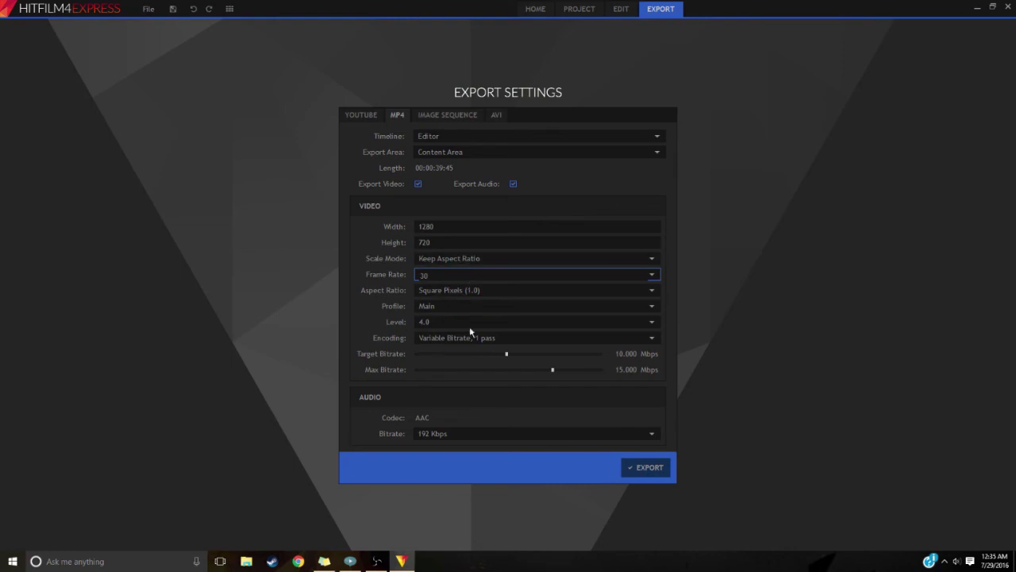
pyautogui.click(650, 468)
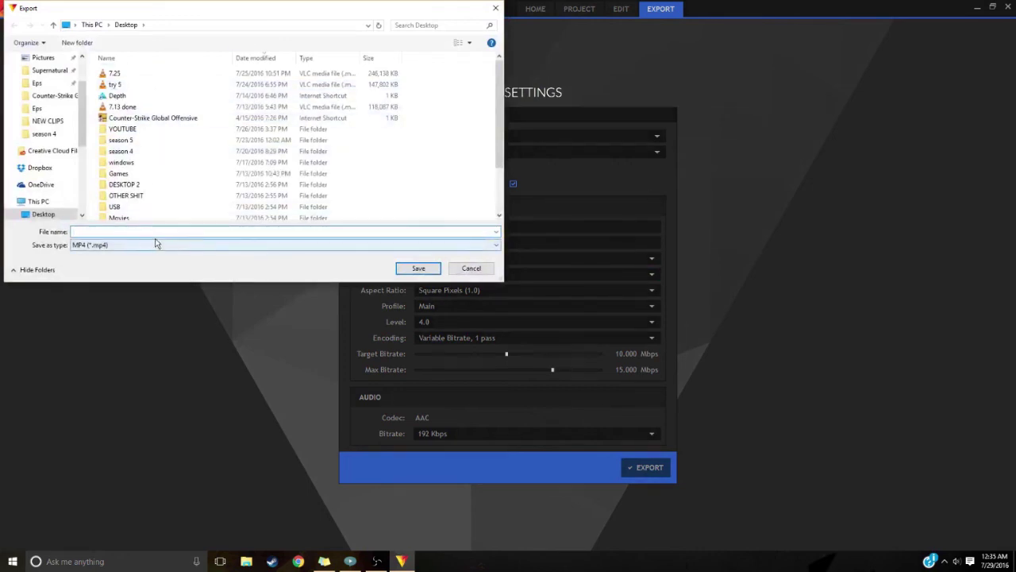
pyautogui.write('tut')
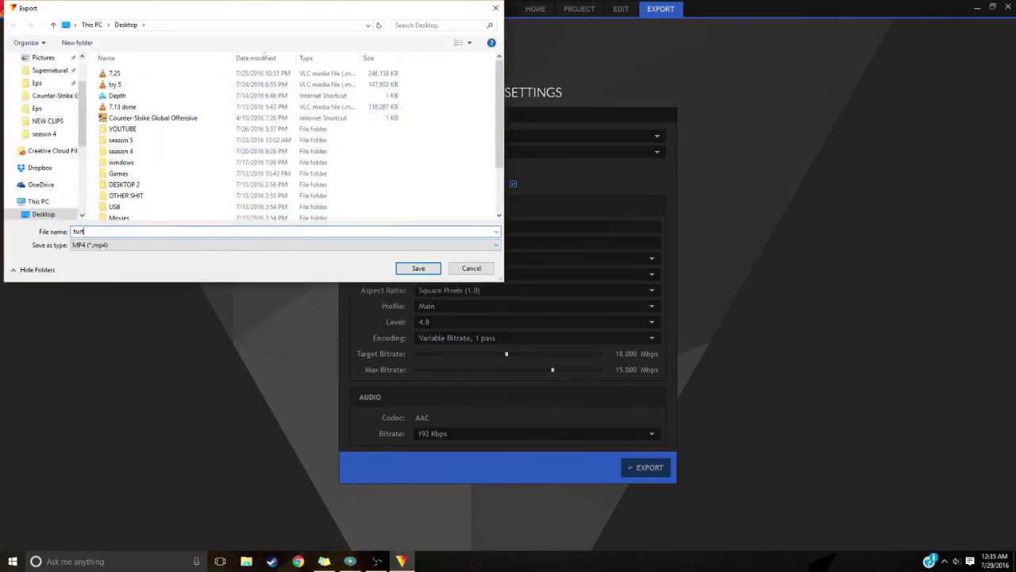
pyautogui.write('rical')
pyautogui.click(418, 267)
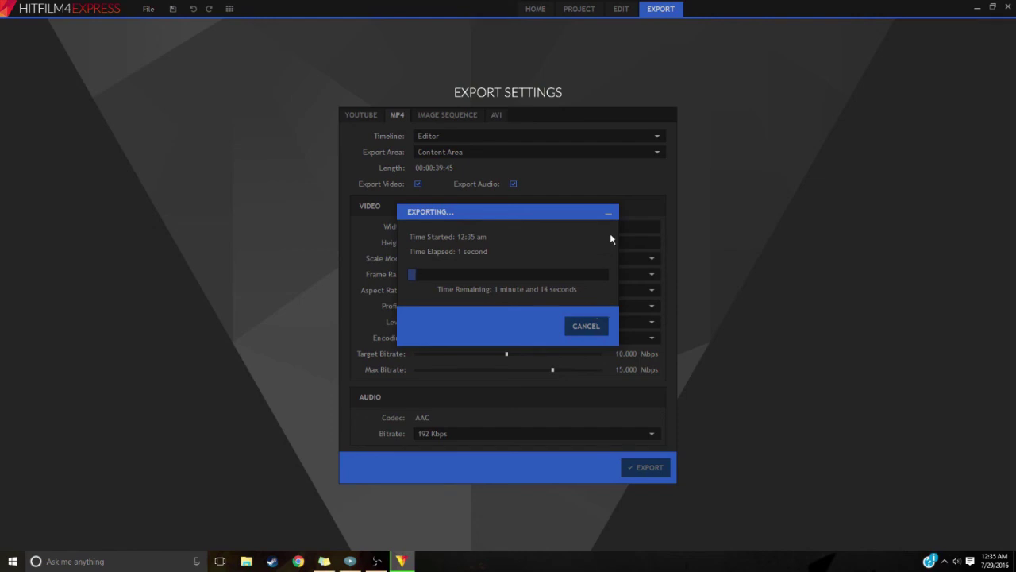
pyautogui.click(581, 327)
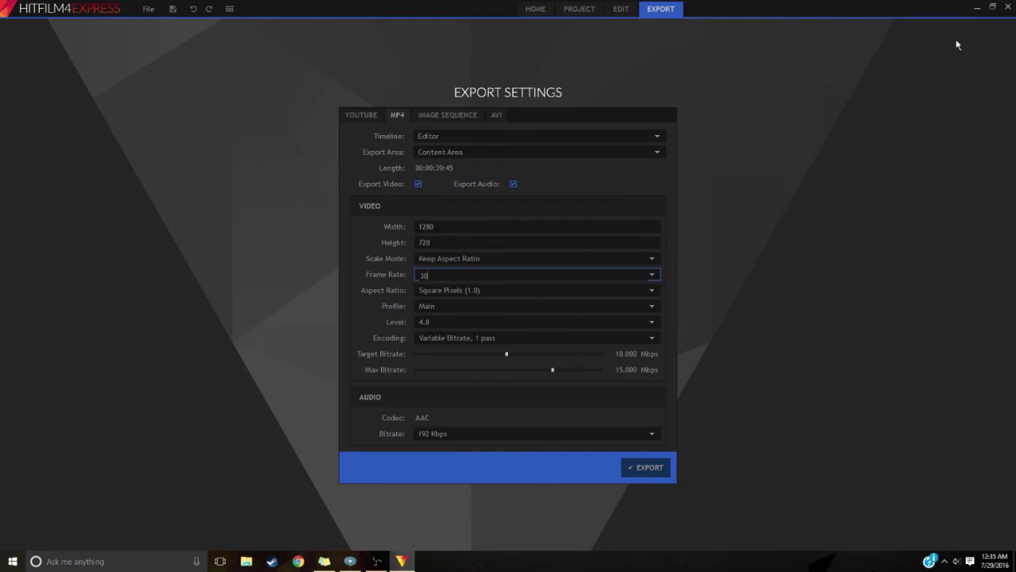